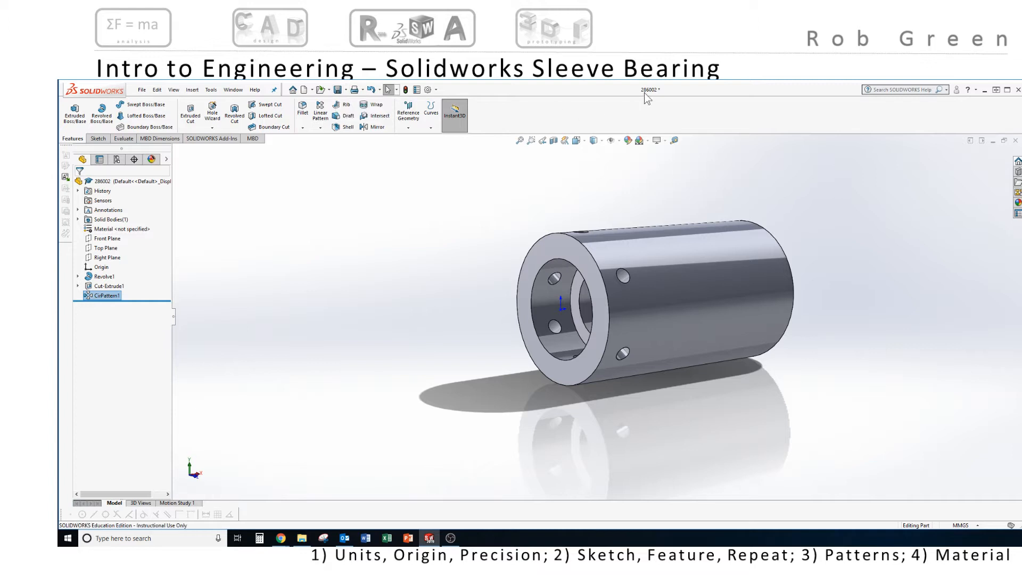
Save the part and start a new sketch on the Top Plane
click(338, 89)
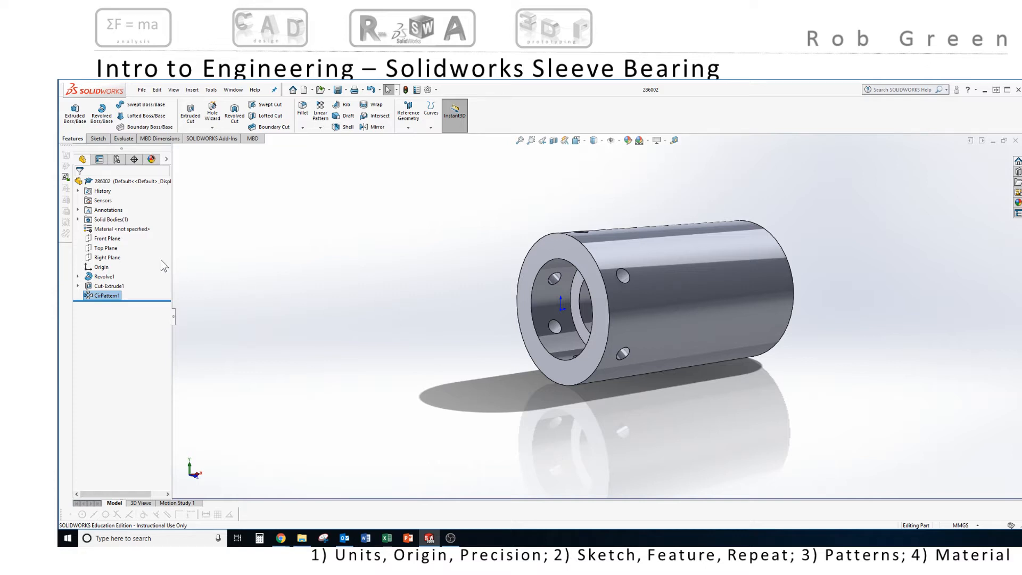
click(105, 248)
middle_drag(342, 286, 399, 325)
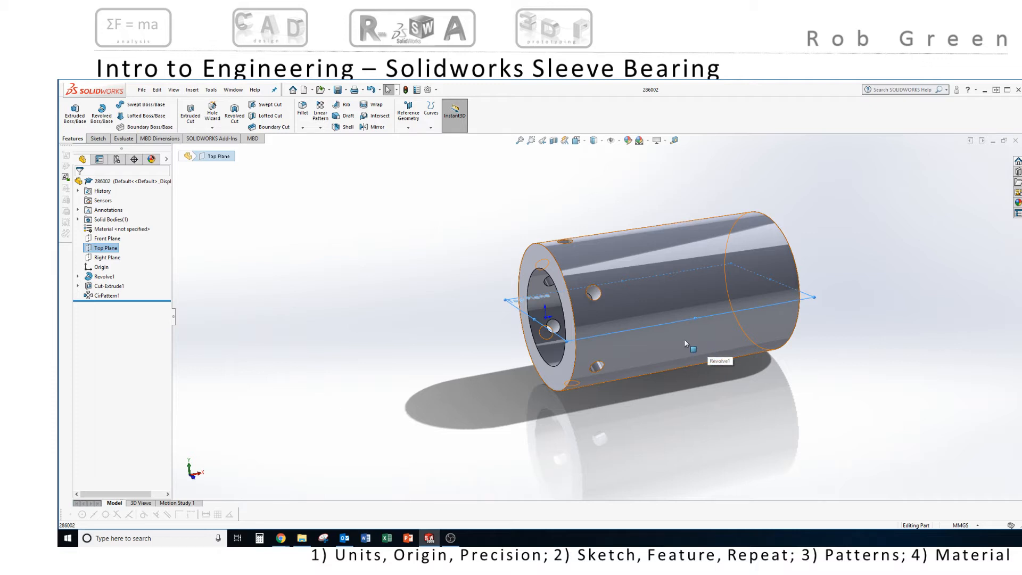
click(358, 291)
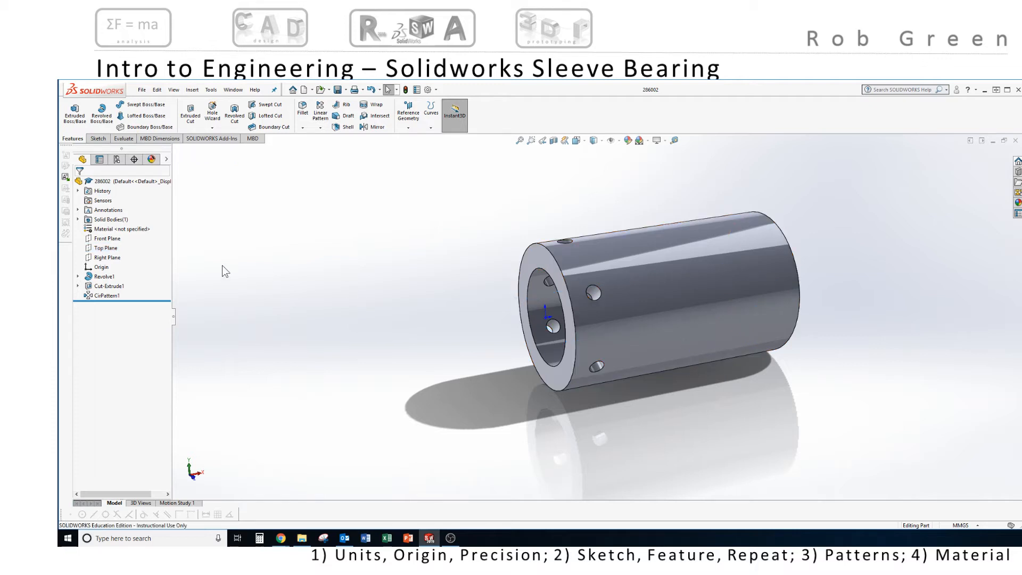
click(106, 248)
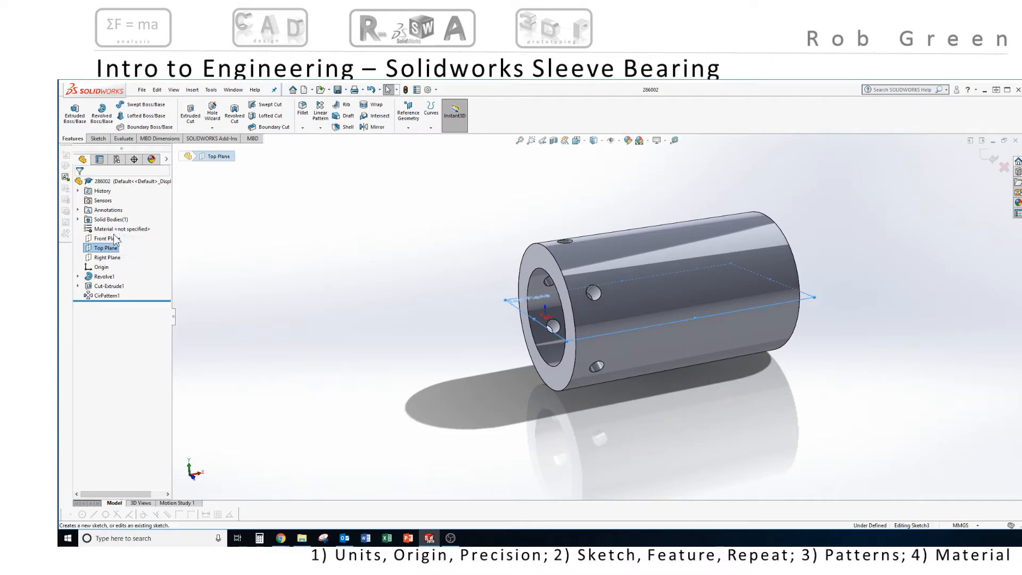
click(113, 235)
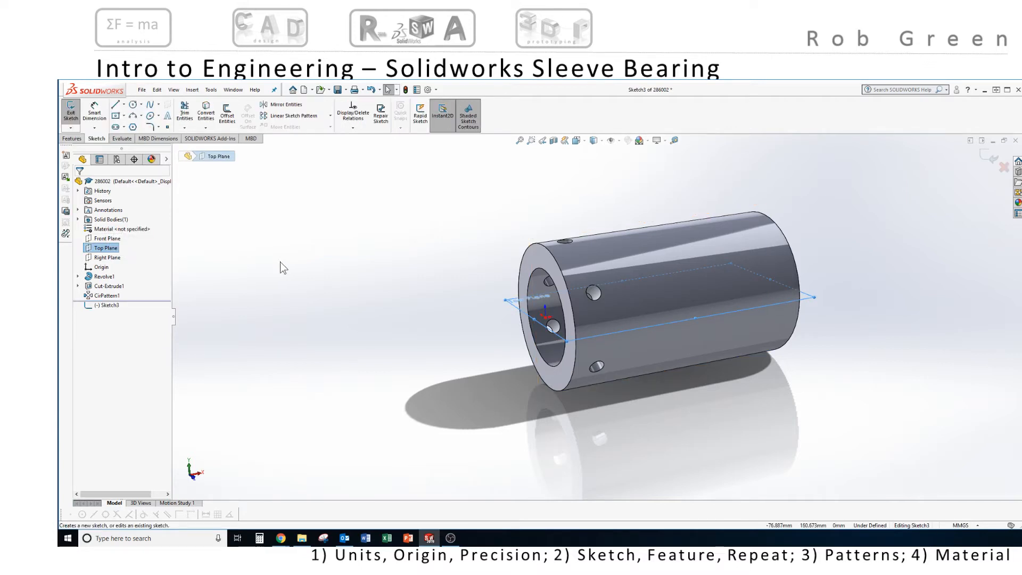
Show the sketch belonging to the existing hole cut, Cut-Extrude1
click(79, 286)
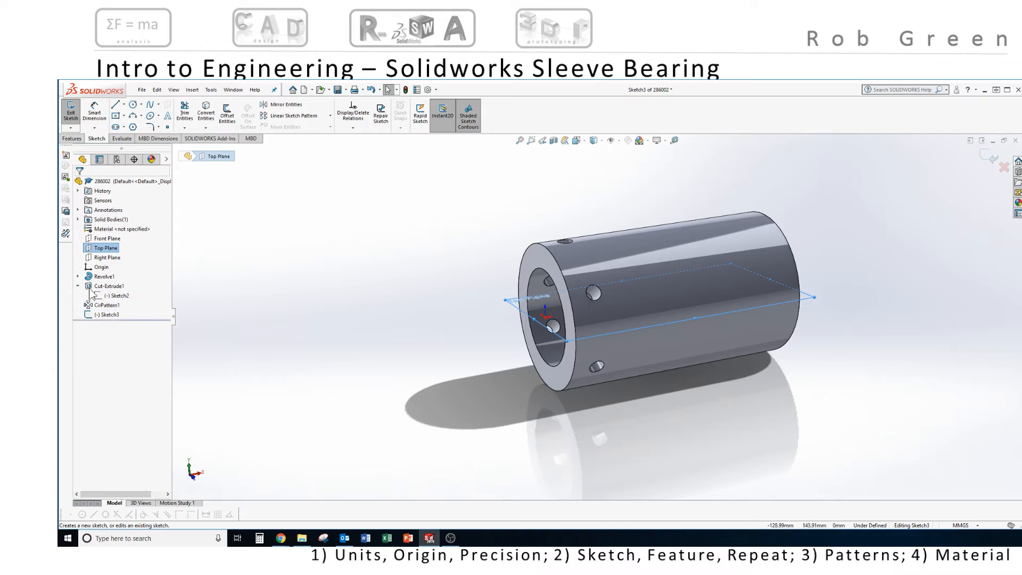
click(120, 295)
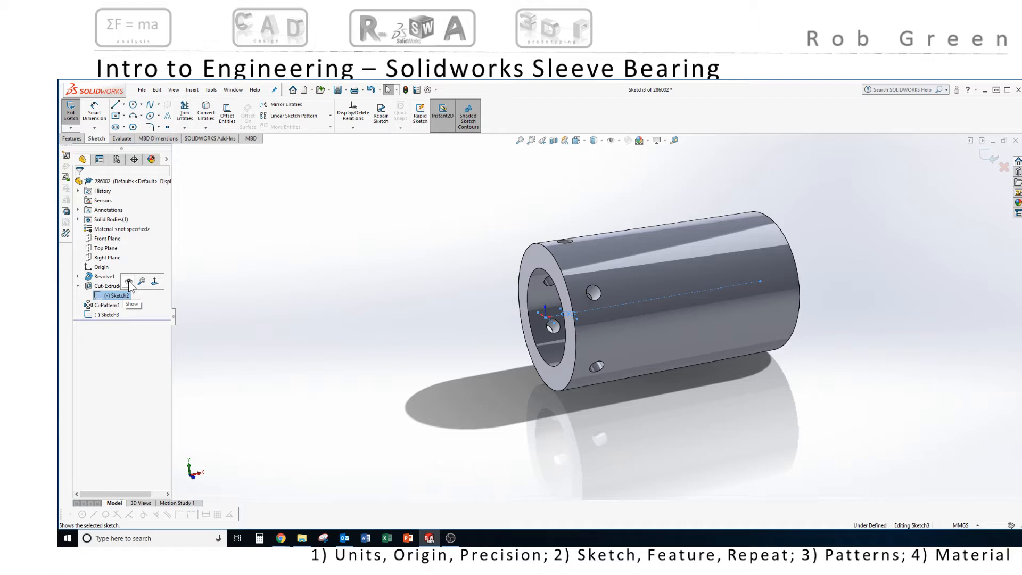
click(128, 282)
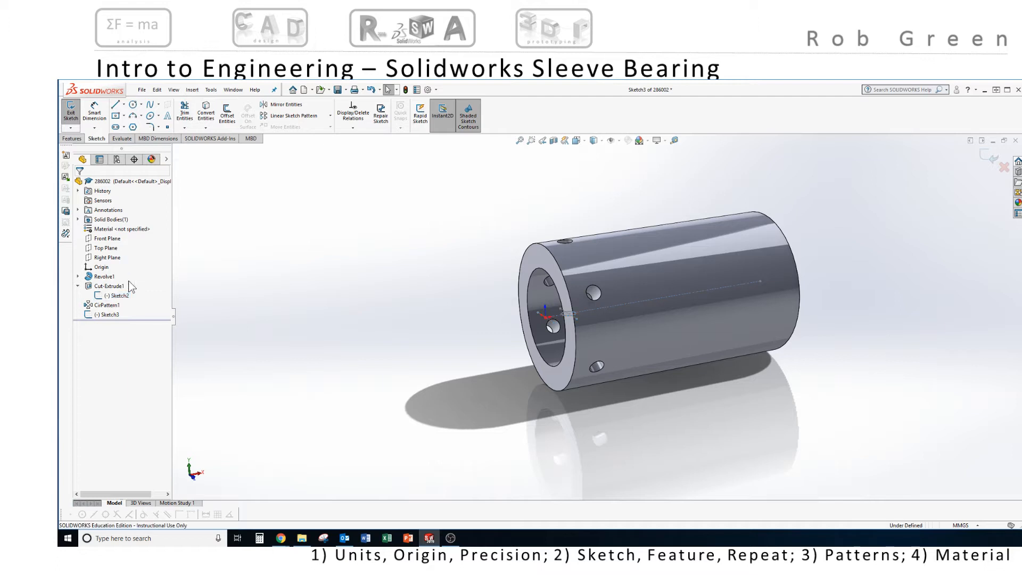
Convert the shown sketch's long axis line and the short perpendicular line at the origin into the new sketch
click(207, 114)
scroll(581, 344, down, 4)
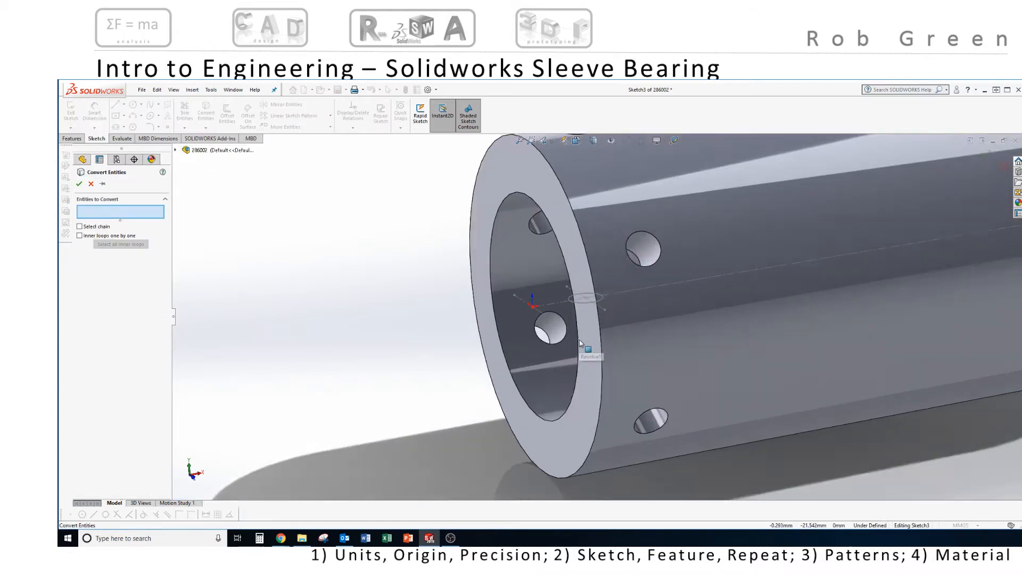
scroll(581, 343, down, 2)
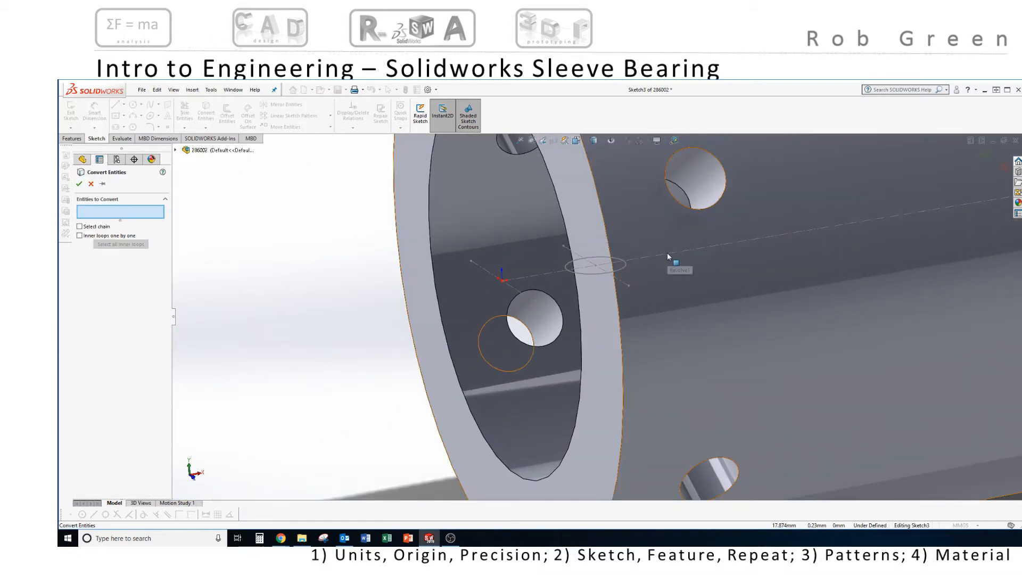
click(666, 255)
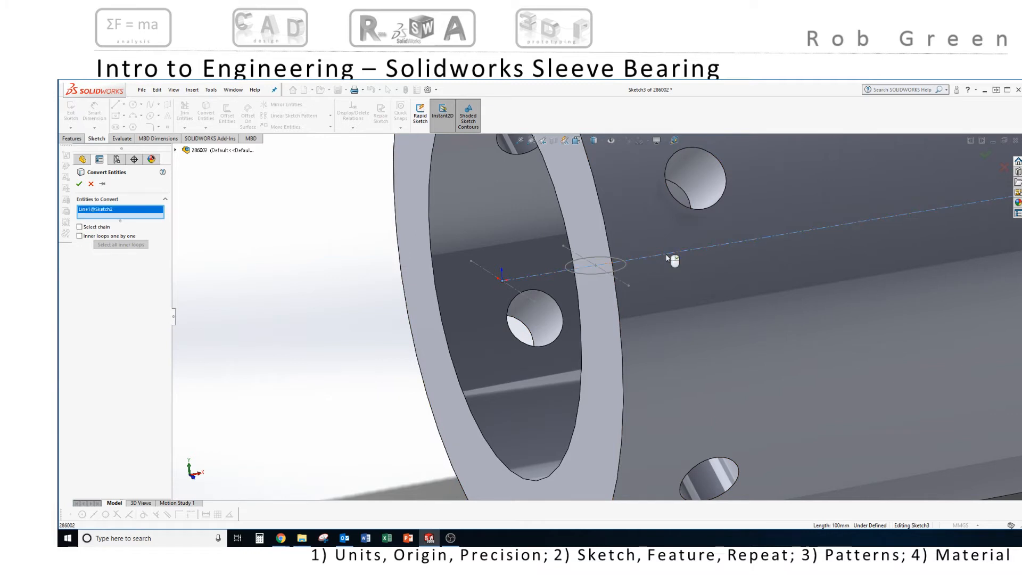
click(512, 289)
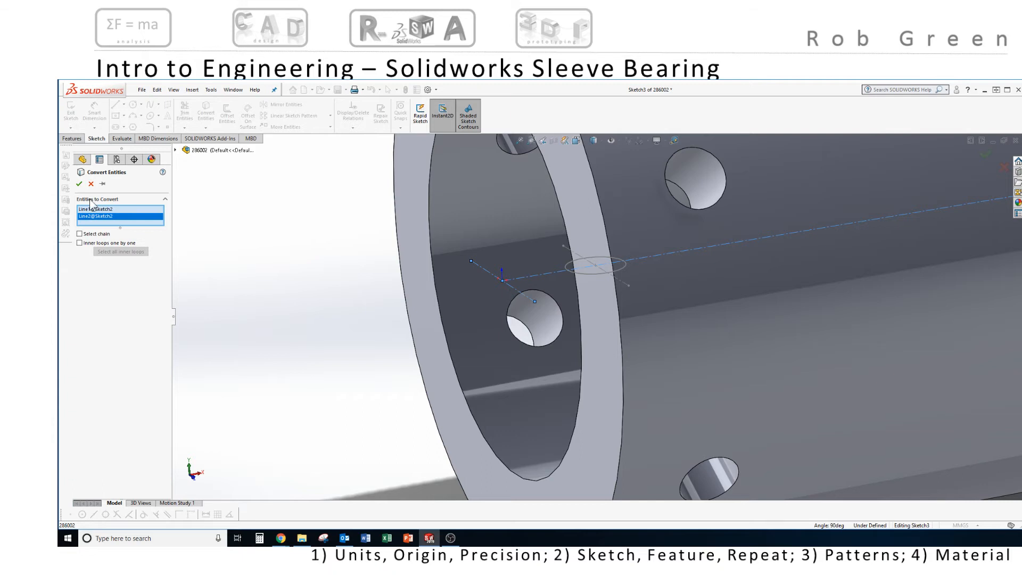
click(78, 184)
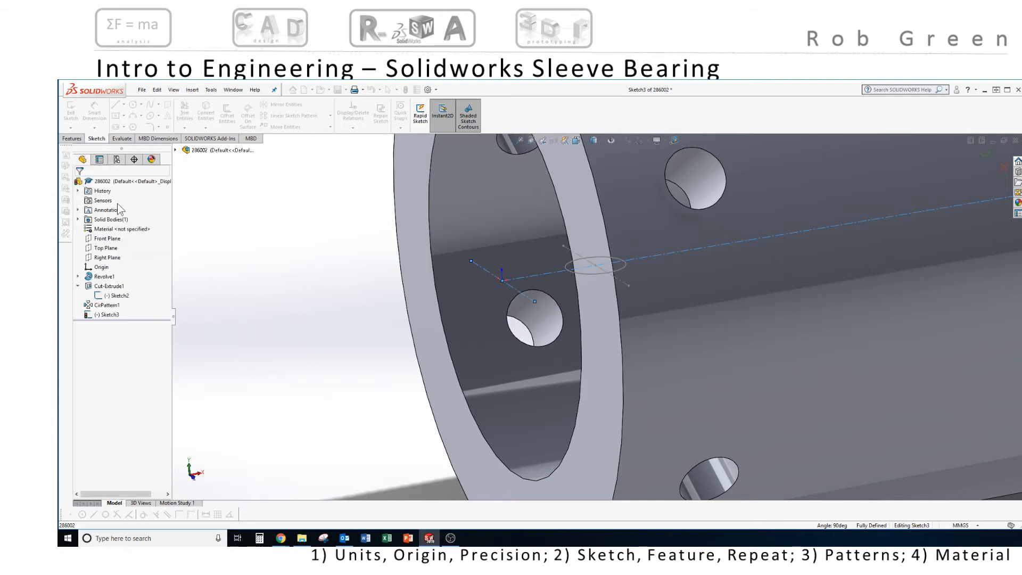
Make both converted lines construction geometry
scroll(592, 316, up, 1)
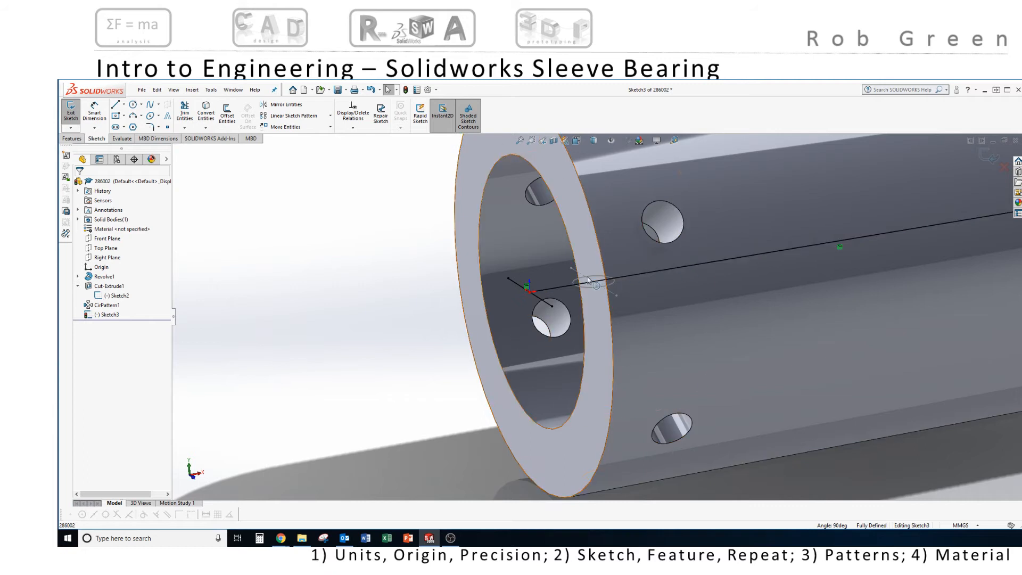
click(543, 303)
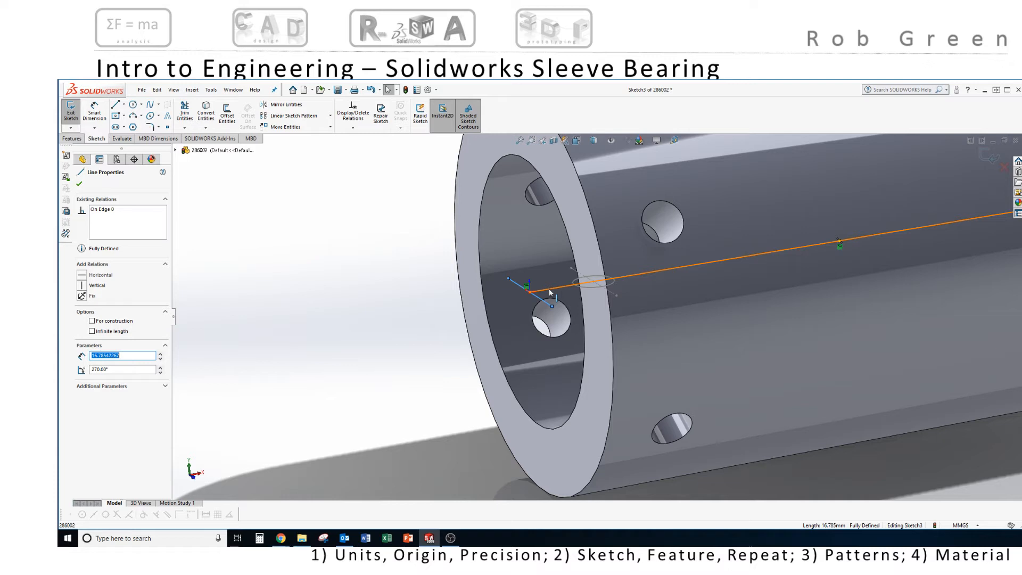
ctrl+click(550, 290)
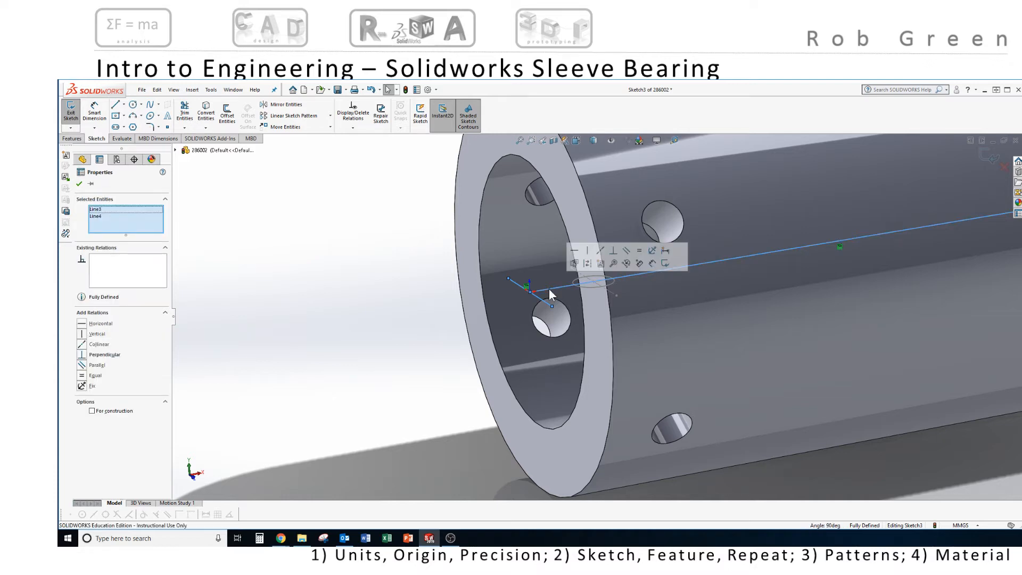
click(92, 411)
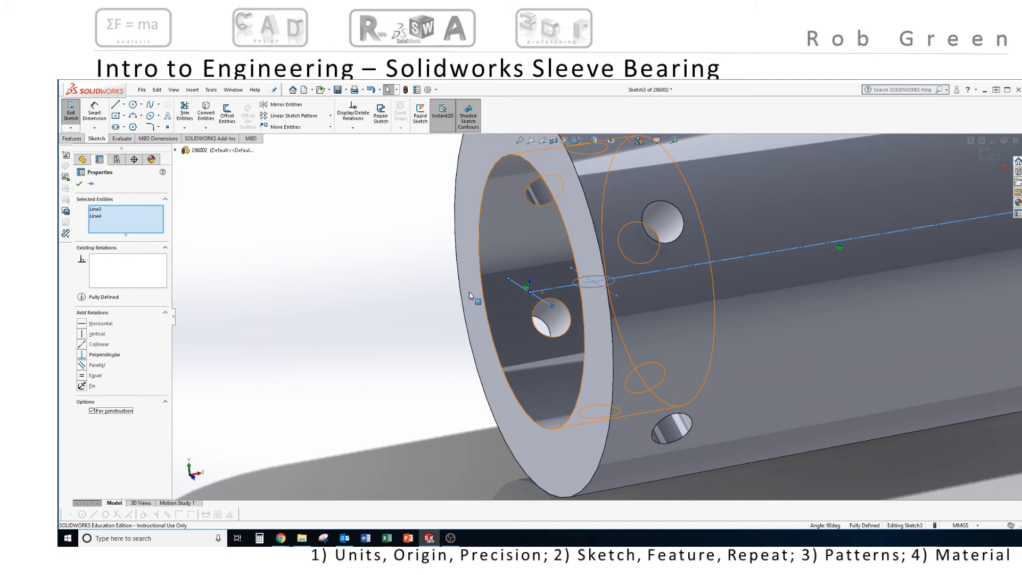
click(79, 184)
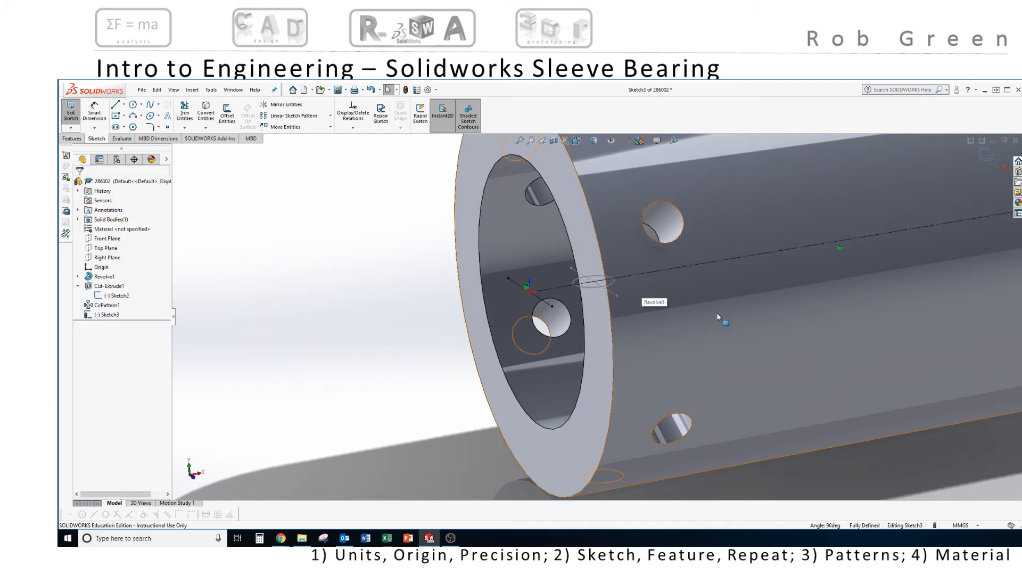
Offset the short line at the origin by 30 mm into the sleeve and make the offset line construction geometry
click(228, 115)
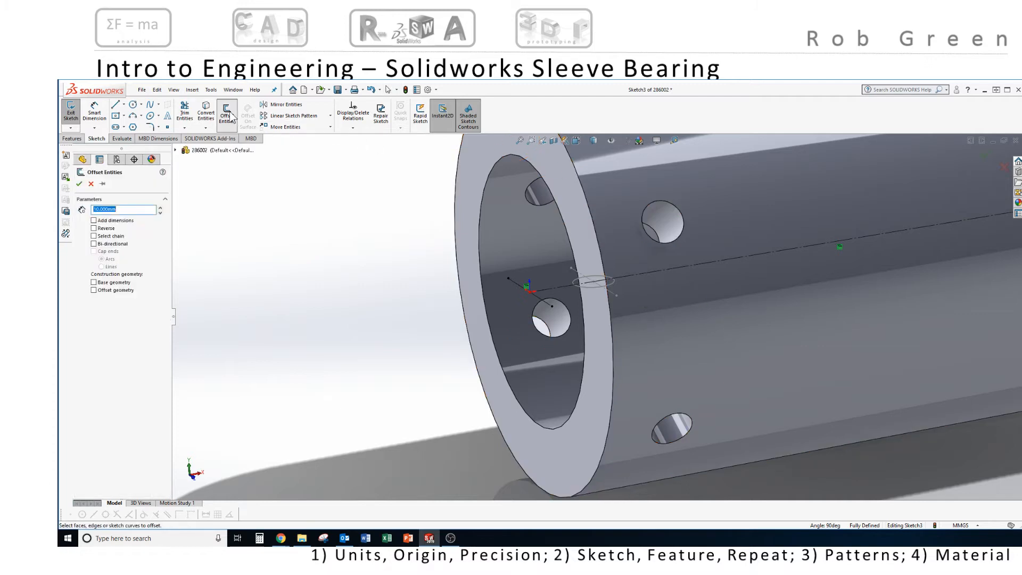
text(30)
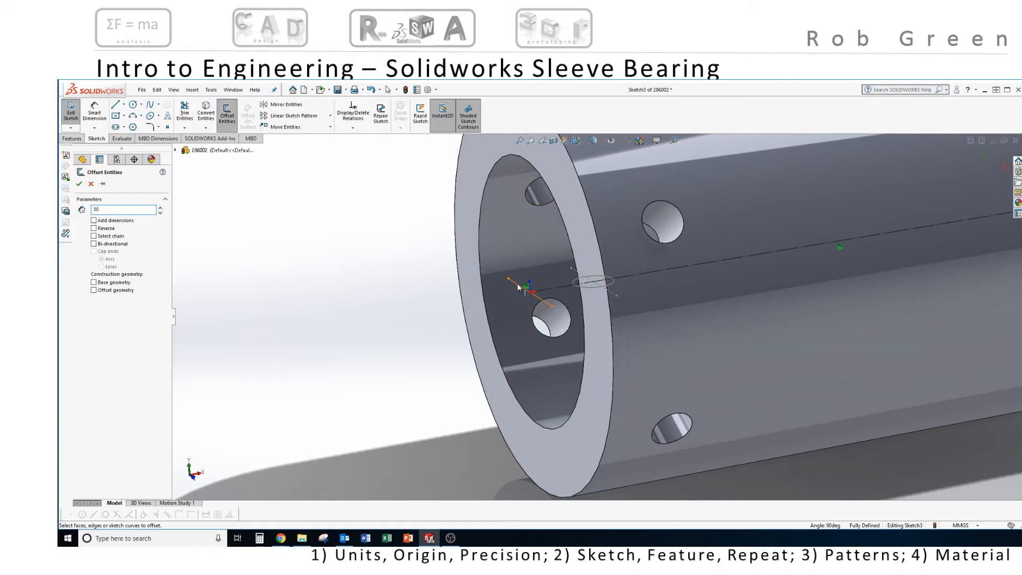
click(519, 287)
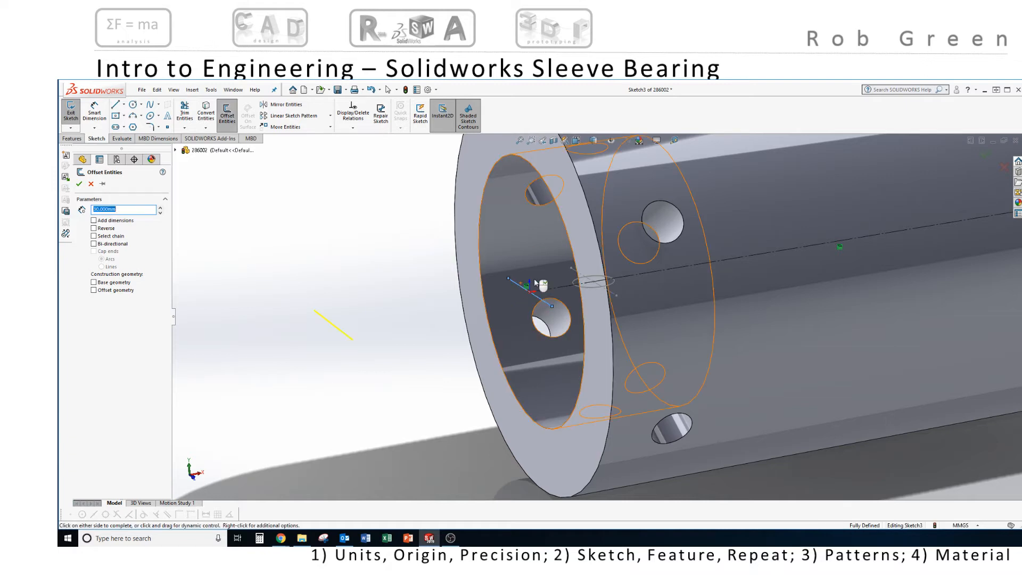
click(758, 240)
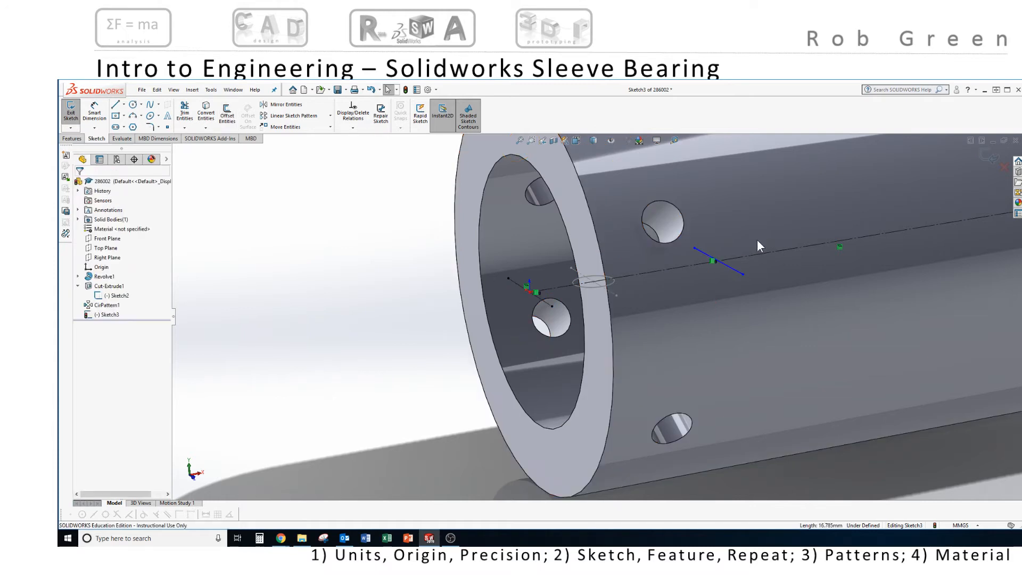
click(736, 269)
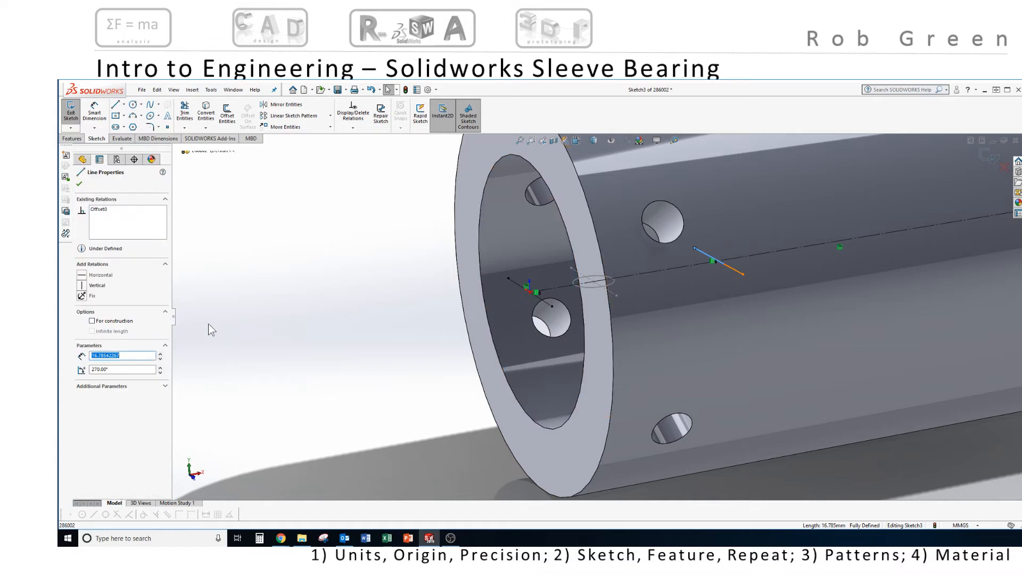
click(92, 321)
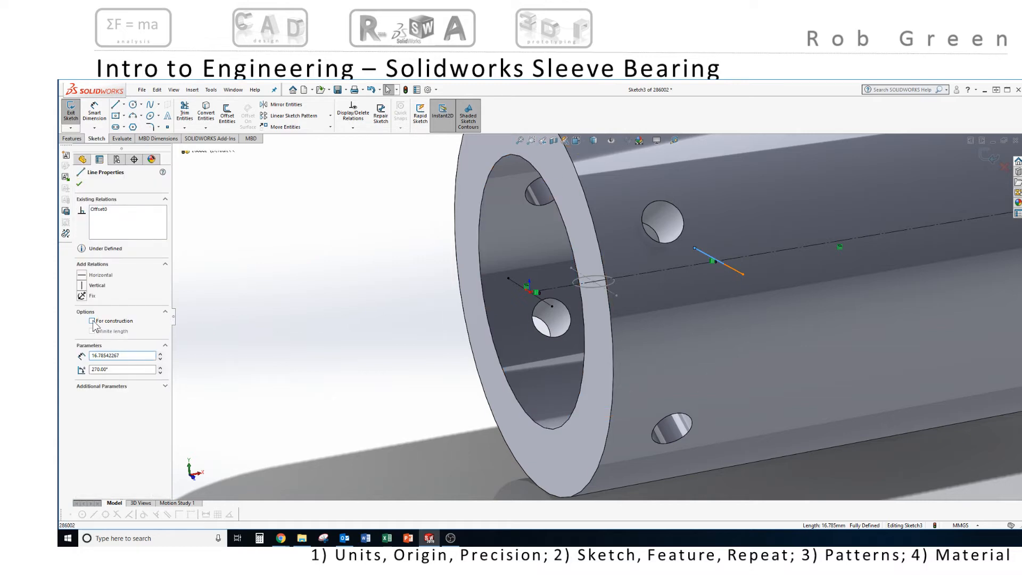
click(80, 186)
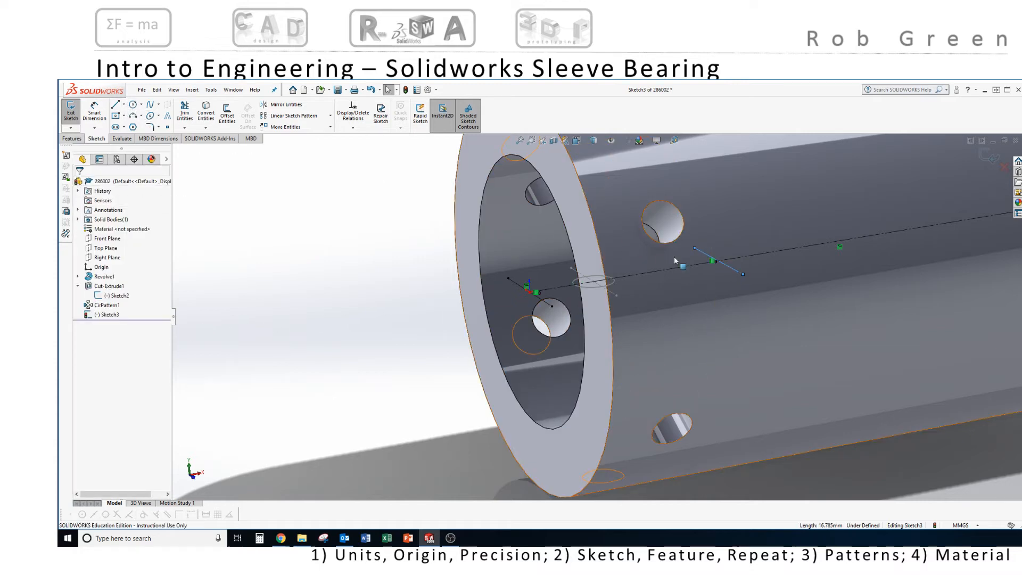
Sketch a circle with a 2.05 mm radius centred where the offset line crosses the axis line
click(133, 105)
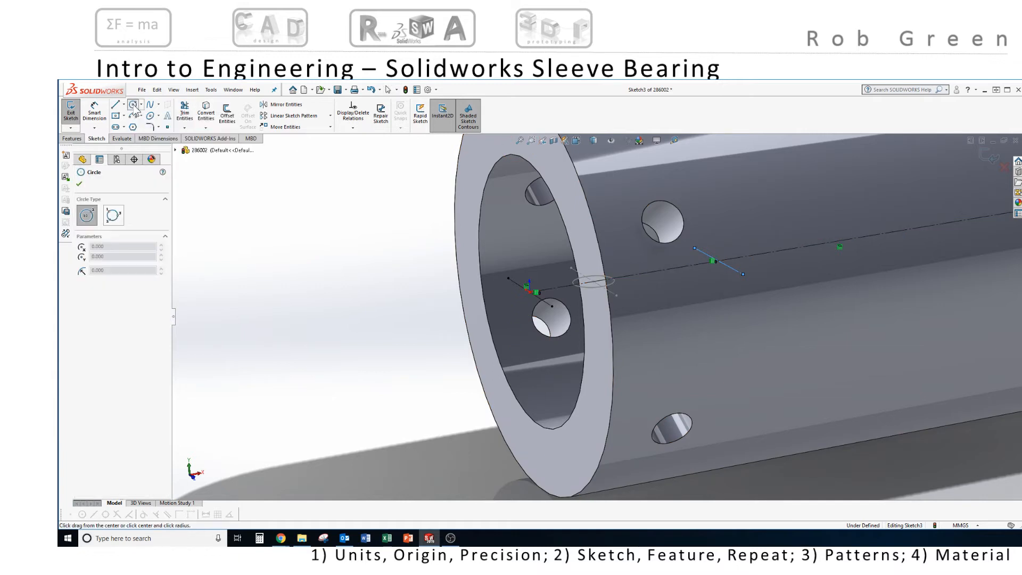
click(717, 261)
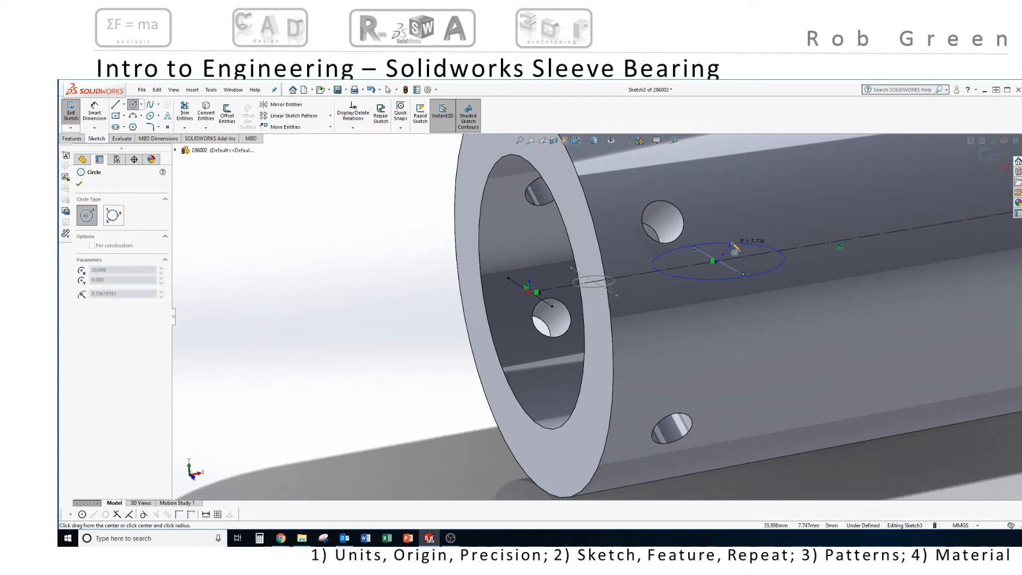
click(733, 246)
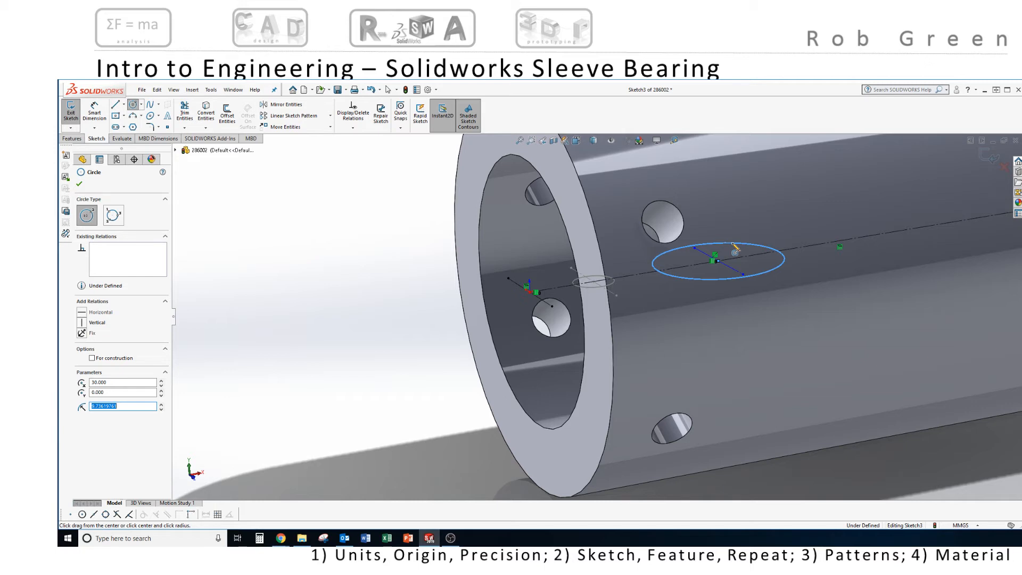
text(4)
key(Return)
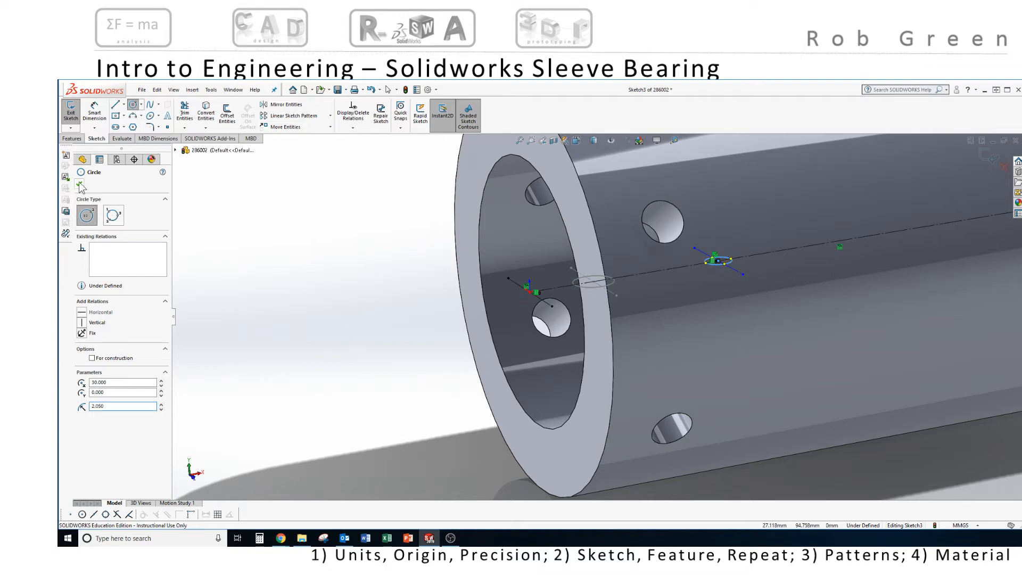
click(79, 184)
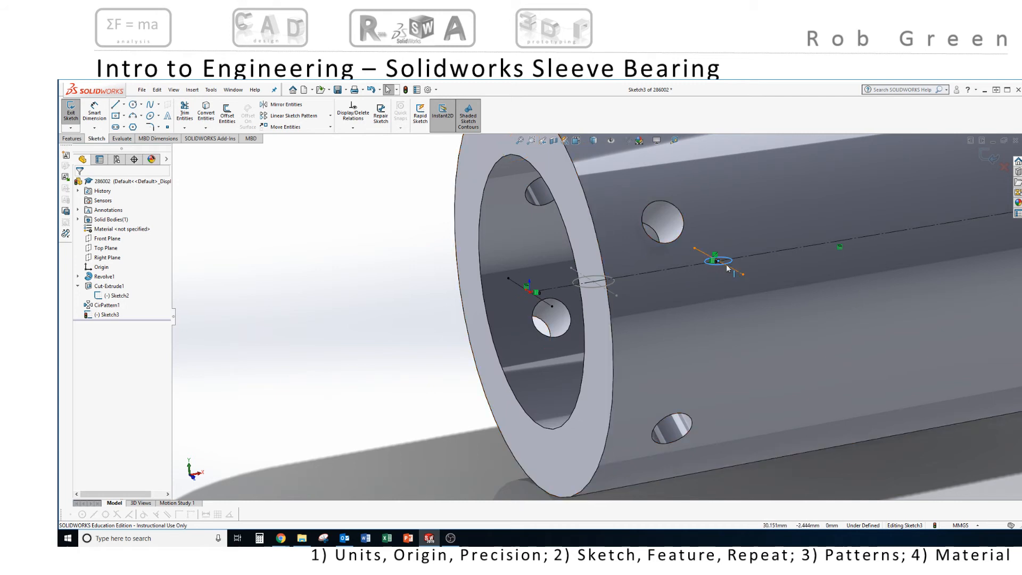
Exit the sketch and cut the circle through the sleeve using Extruded Cut with the Through All - Both end condition
click(72, 116)
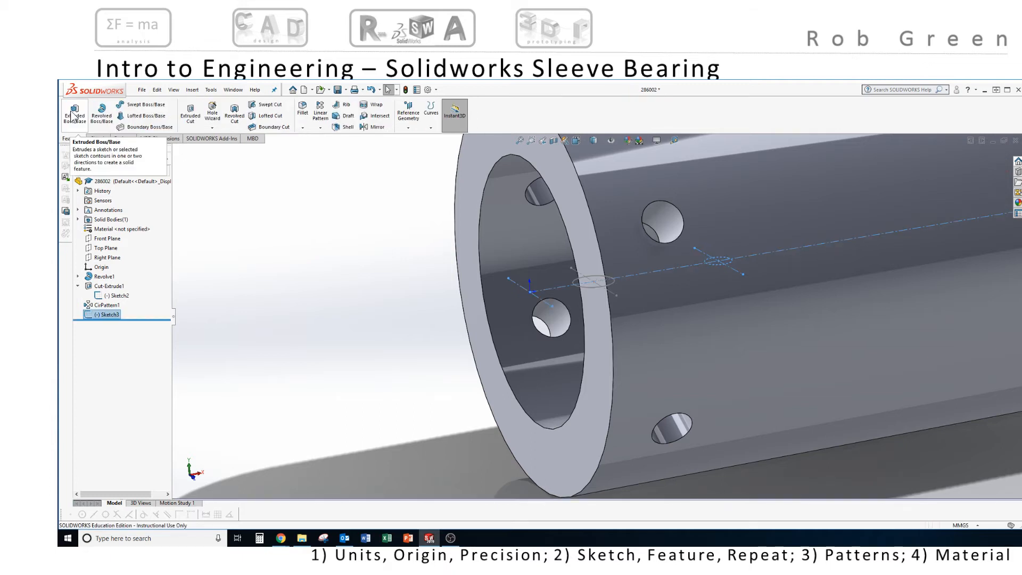
click(197, 115)
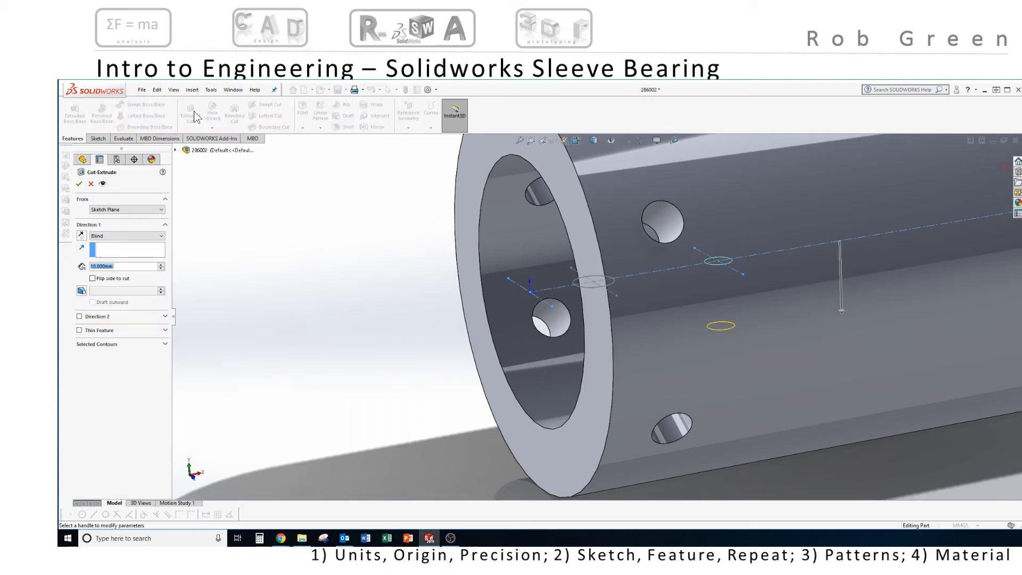
click(101, 236)
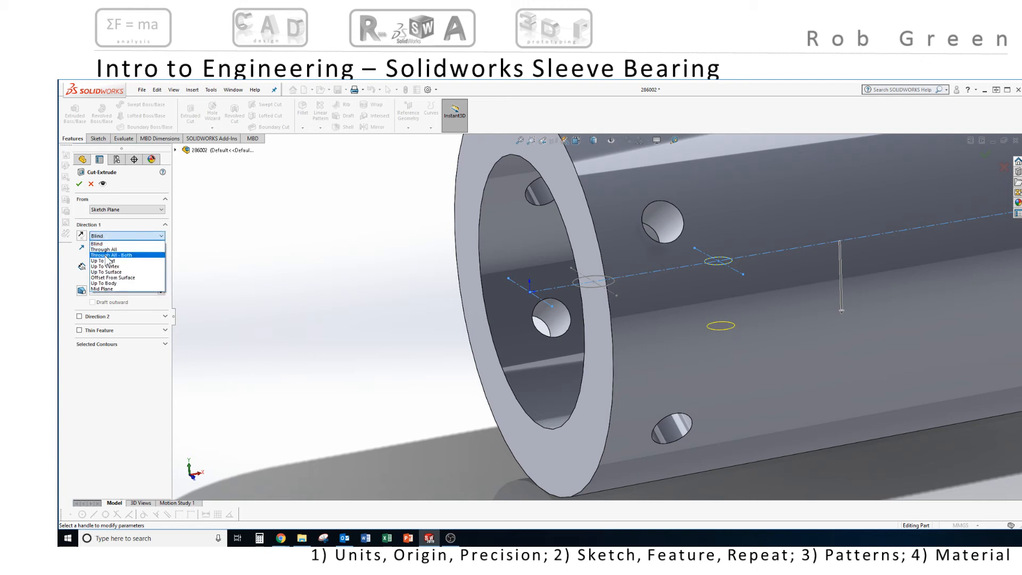
click(106, 256)
scroll(424, 293, up, 3)
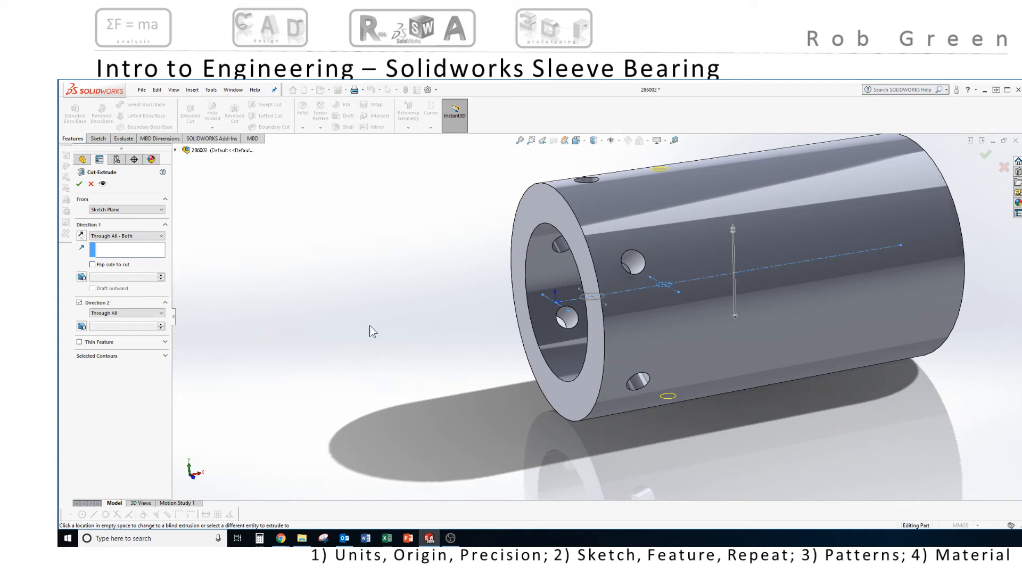
click(79, 184)
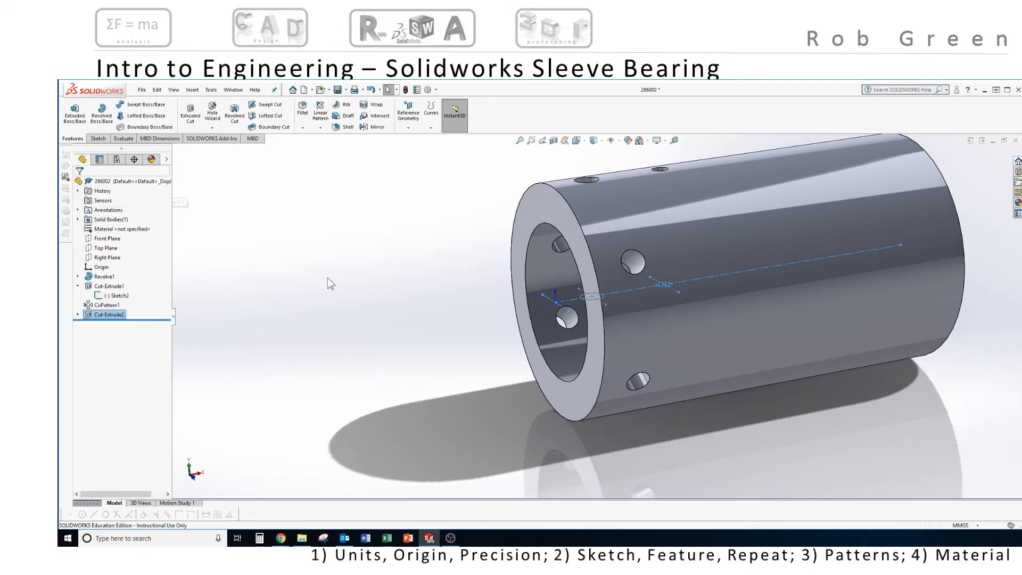
Circular-pattern the small-hole cut Cut-Extrude2 around the sleeve's outer end edge with 4 equally spaced instances over 360 degrees
middle_drag(388, 275, 414, 338)
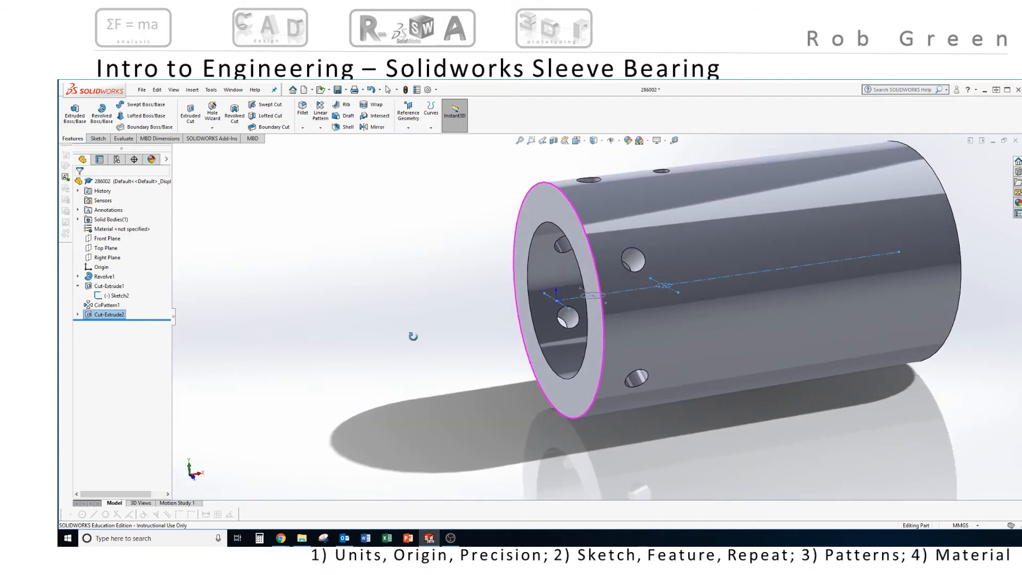
click(77, 286)
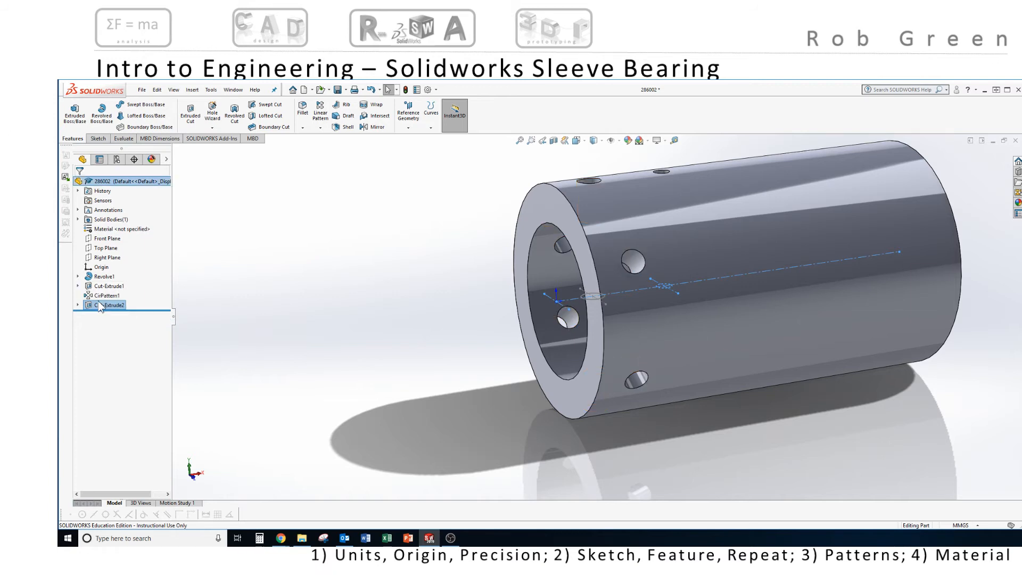
click(321, 128)
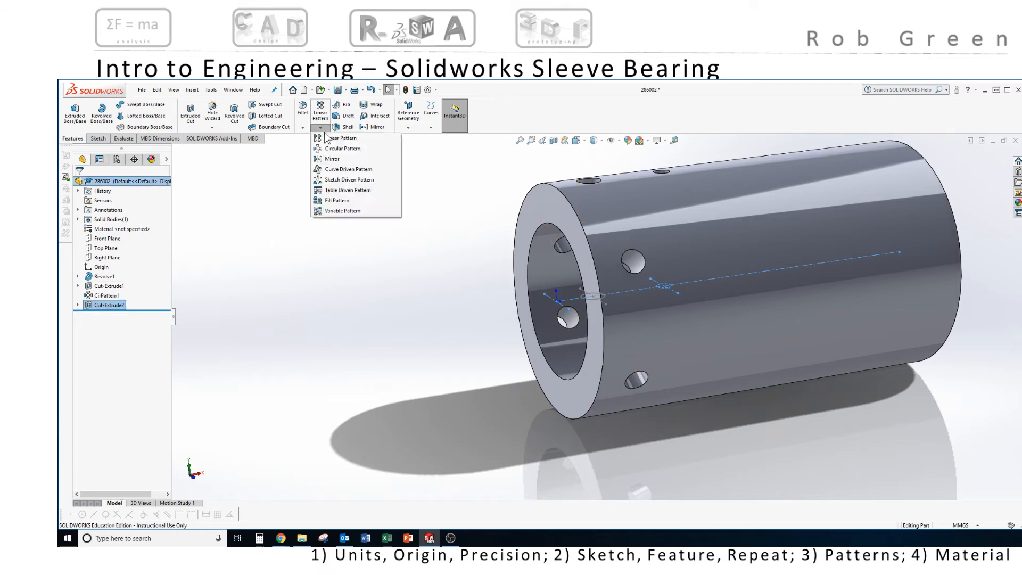
click(336, 149)
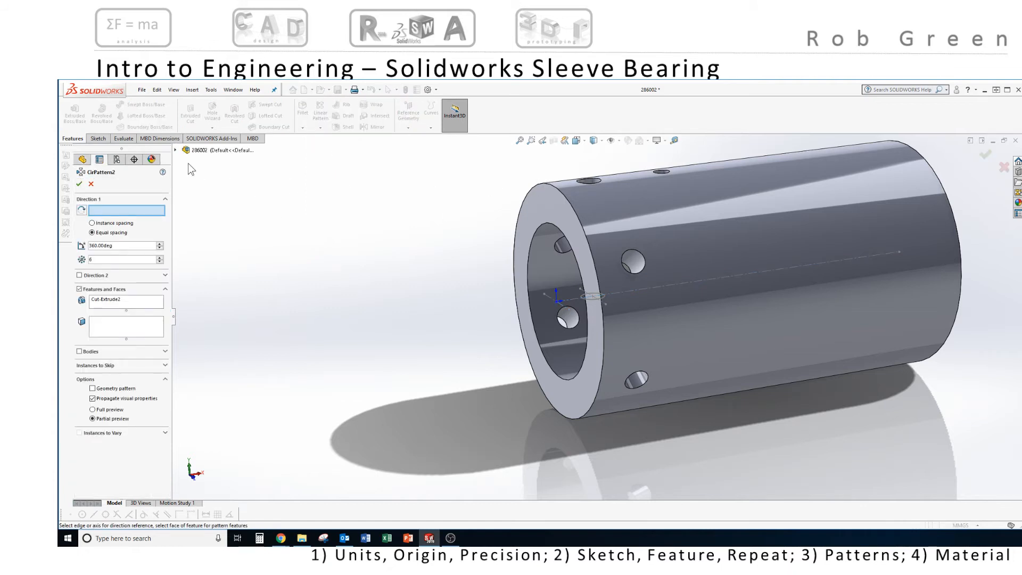
click(589, 244)
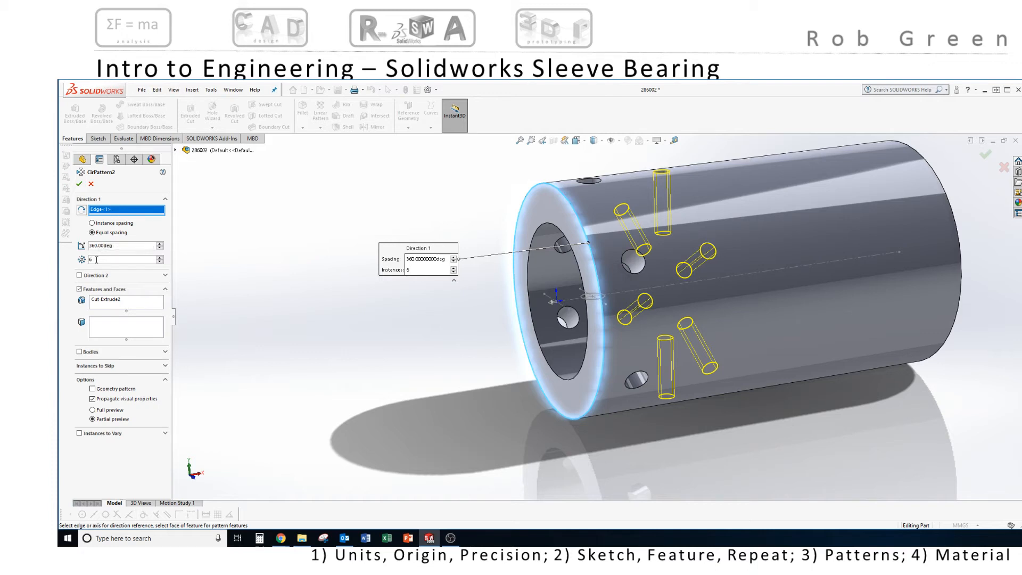
key(BackSpace)
text(4)
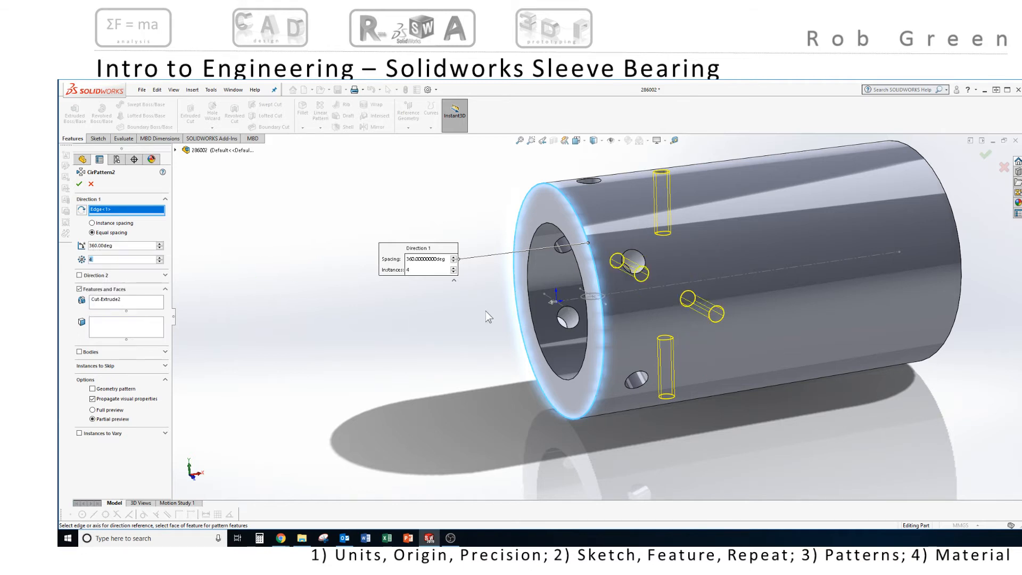
middle_drag(623, 310, 661, 299)
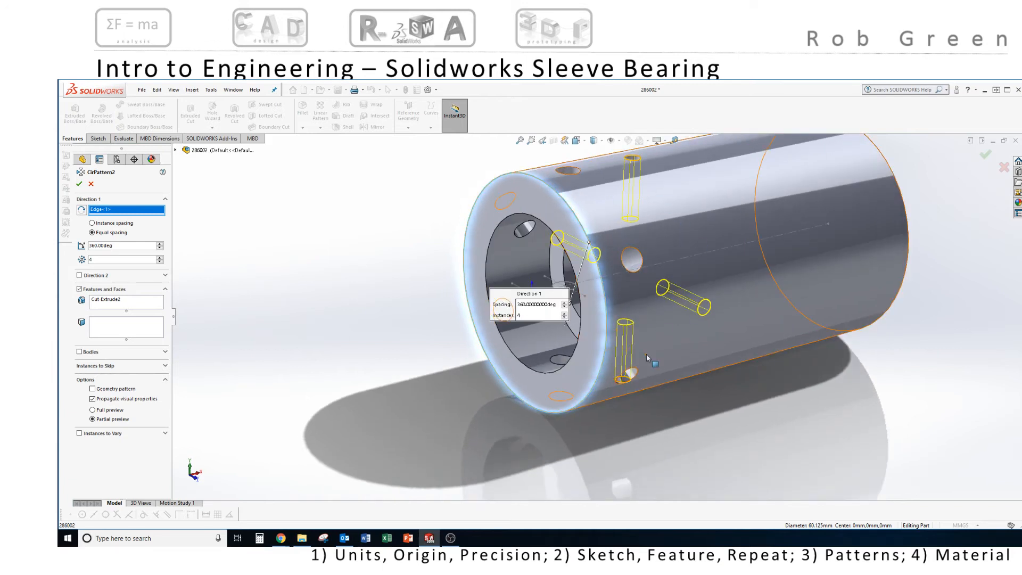
click(79, 184)
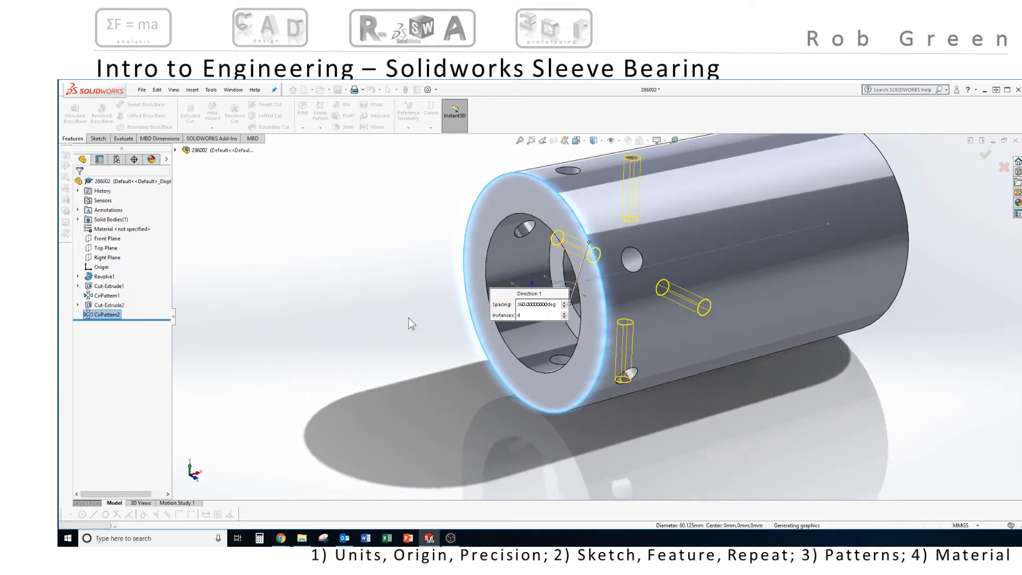
Check the patterned small holes around the sleeve and roll the model back to just before Cut-Extrude2
middle_drag(410, 314, 391, 299)
middle_drag(576, 260, 609, 278)
scroll(606, 278, down, 8)
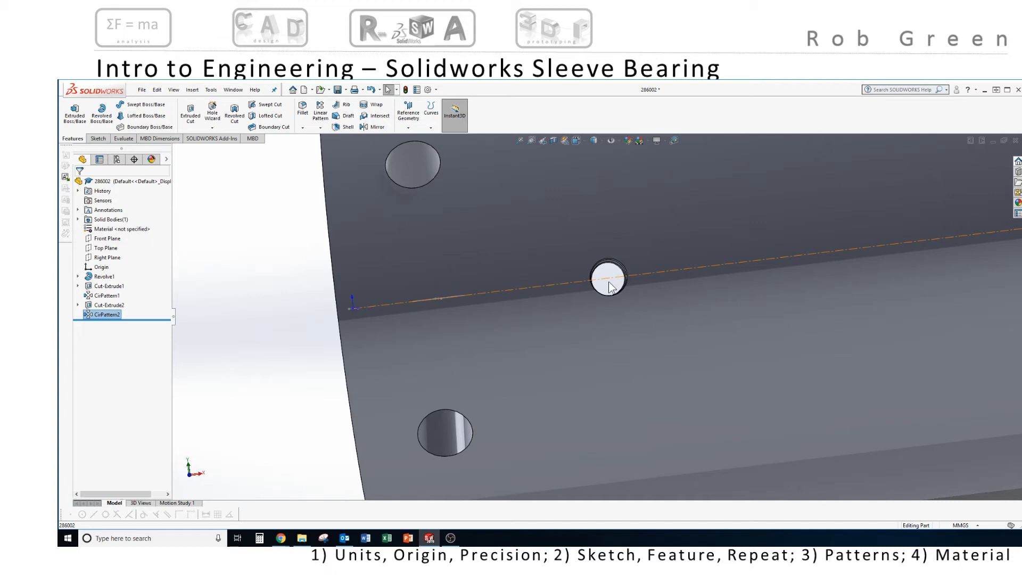
scroll(609, 287, up, 10)
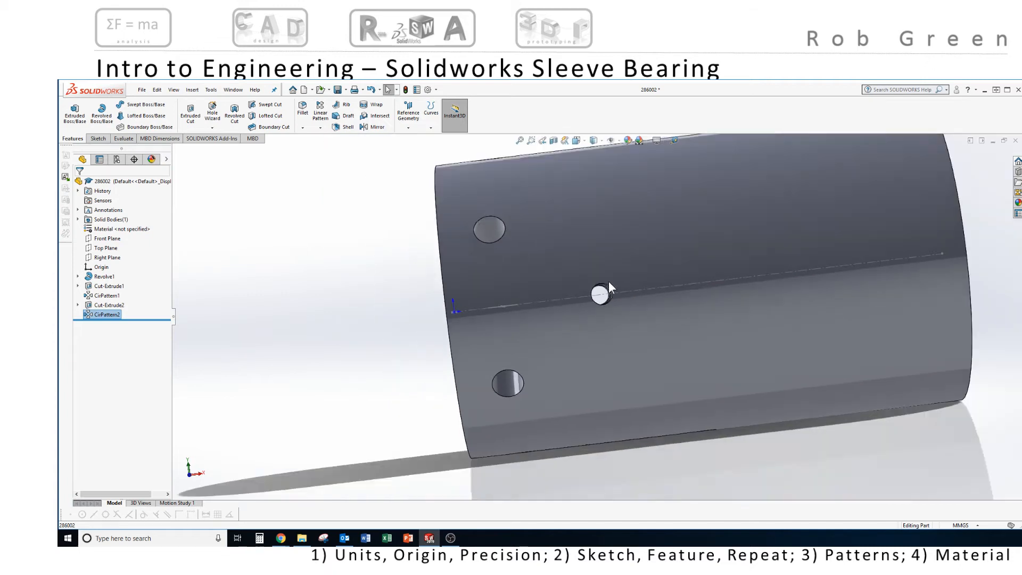
middle_drag(615, 314, 628, 332)
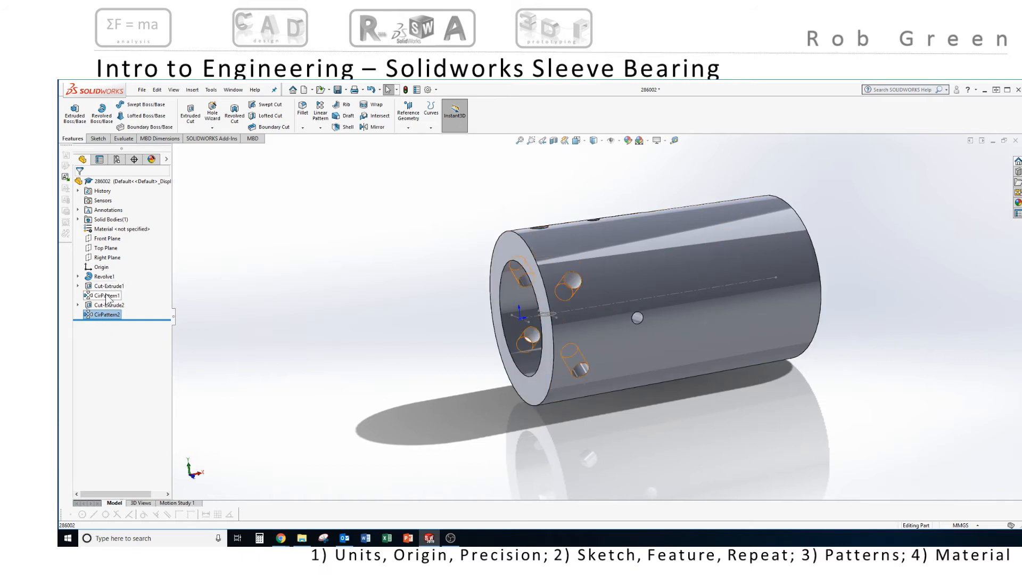
mouse_move(106, 313)
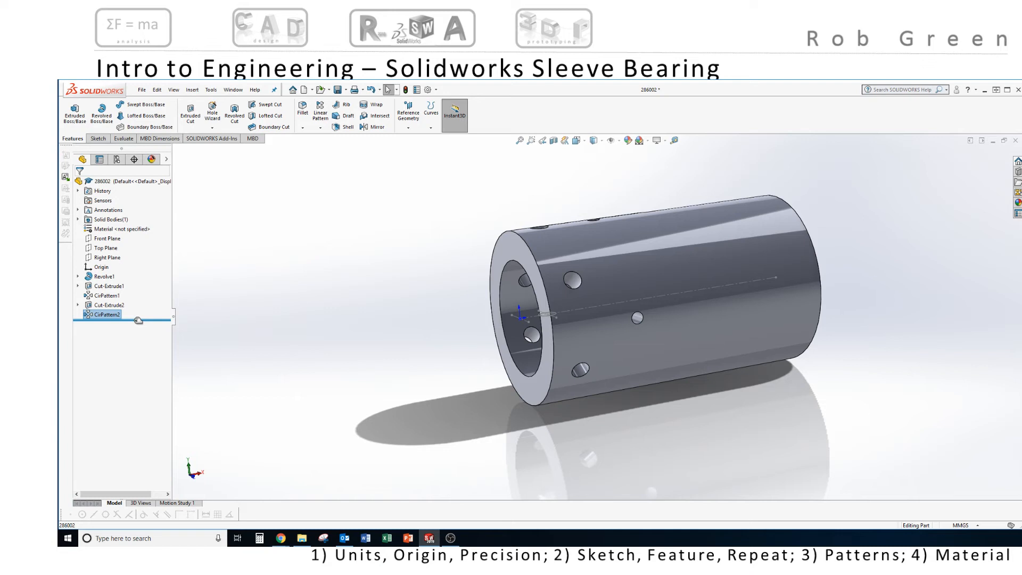
drag(138, 320, 140, 302)
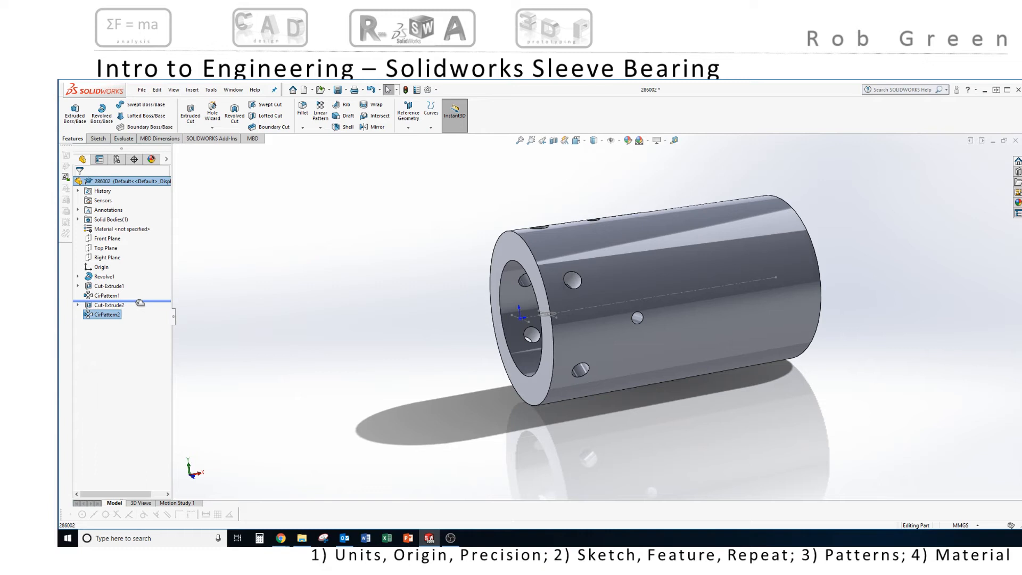
drag(140, 302, 140, 303)
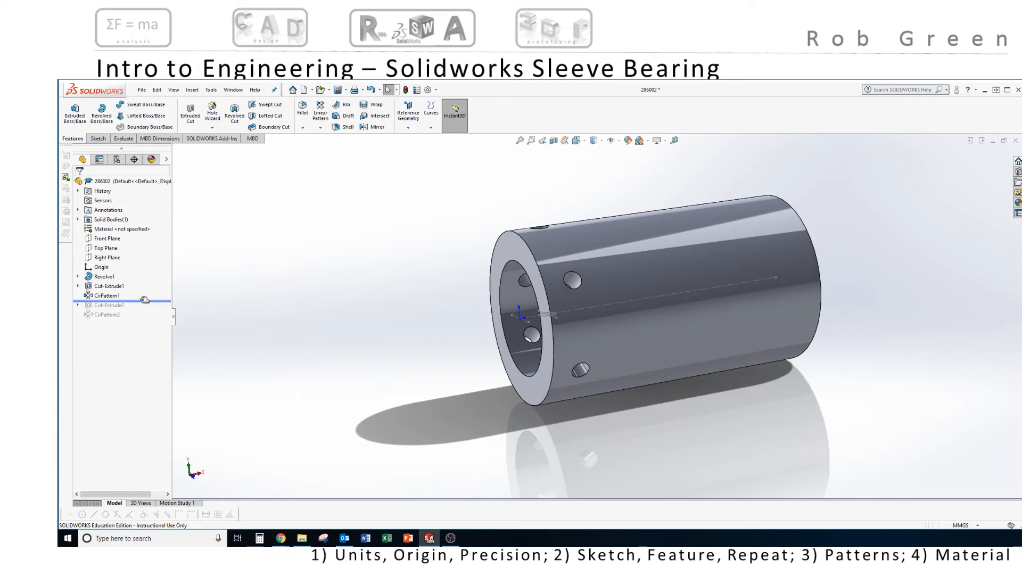
Start a sketch on the Front Plane and convert the sleeve's axis line from the first hole sketch into it
click(109, 238)
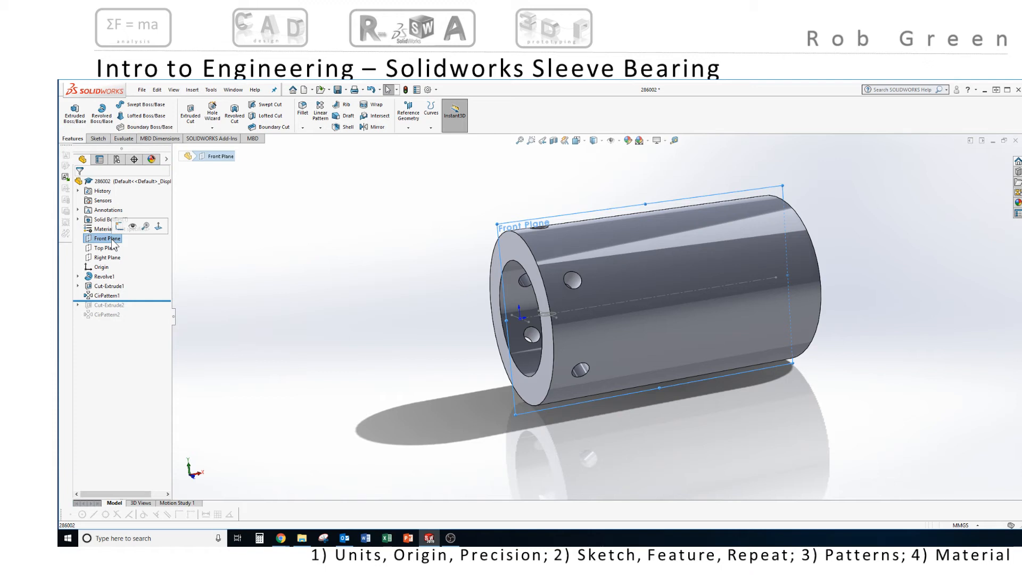
click(119, 226)
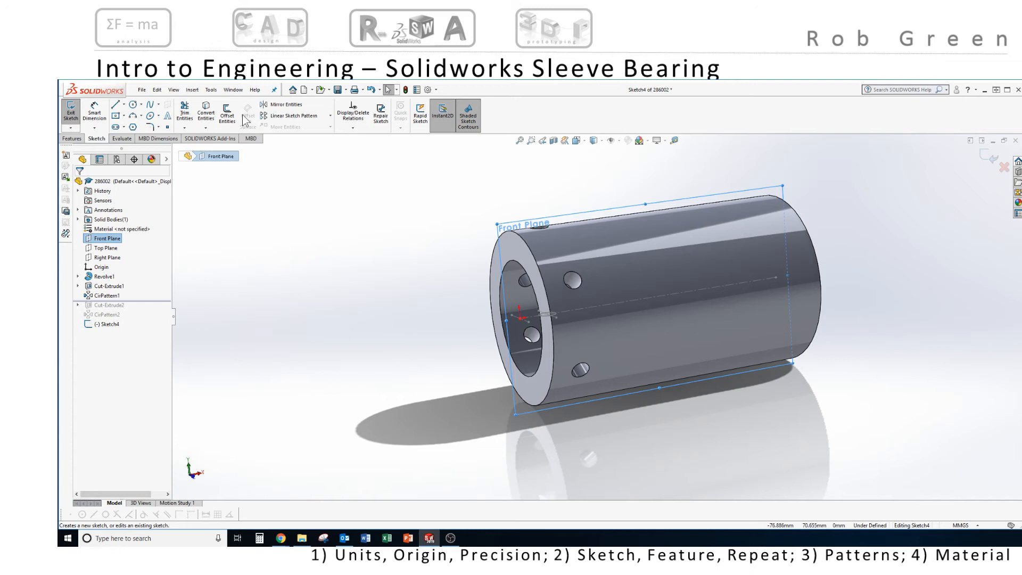
click(208, 113)
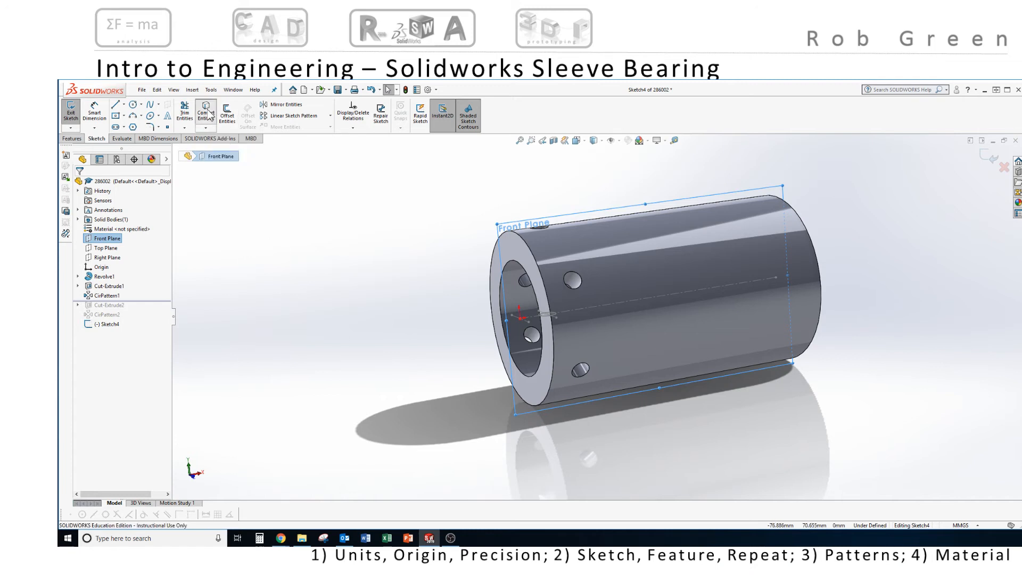
click(579, 310)
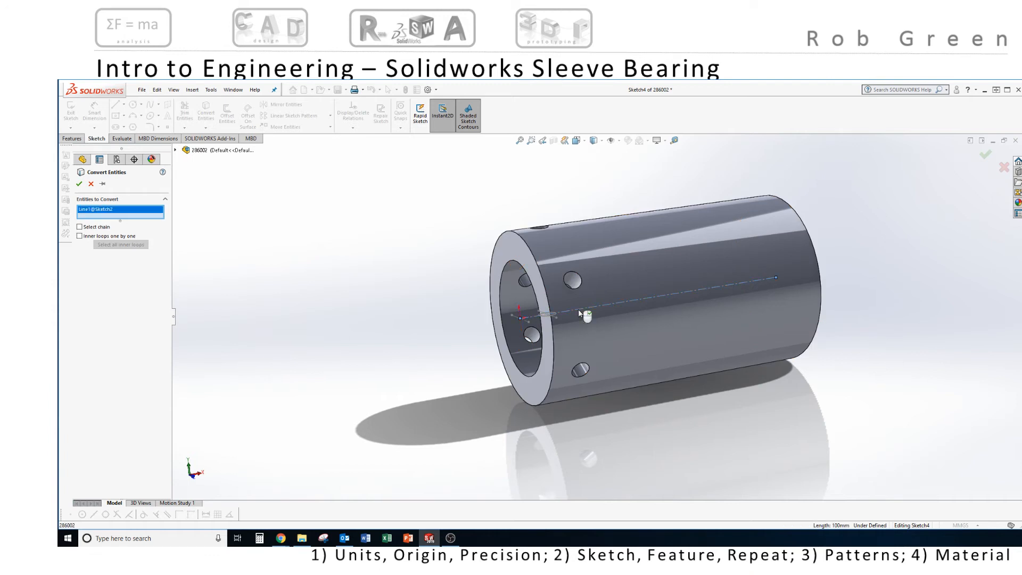
click(79, 183)
Sketch a vertical centerline about 25.39 mm long upward from the origin
click(124, 105)
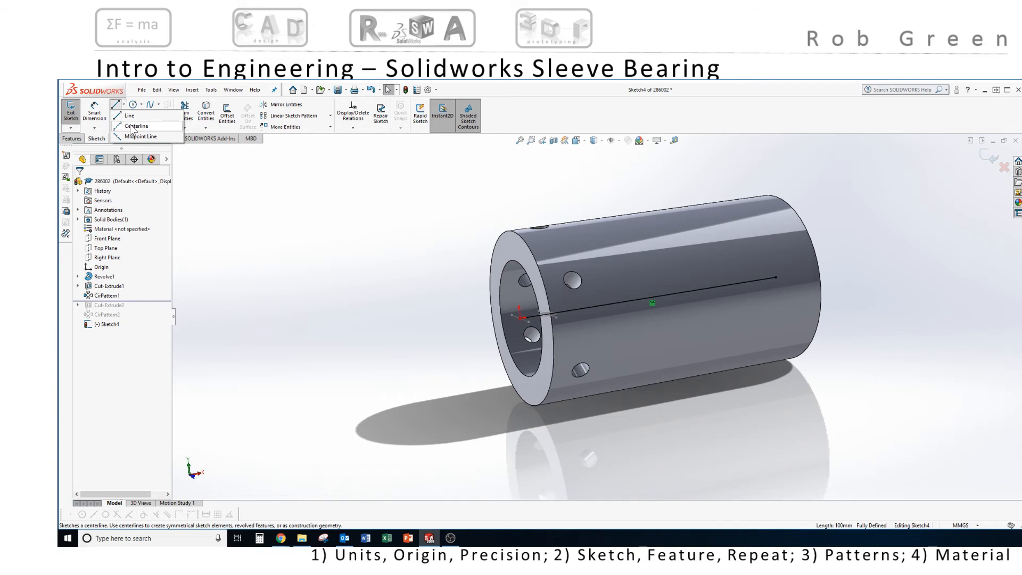
click(131, 128)
scroll(543, 335, down, 5)
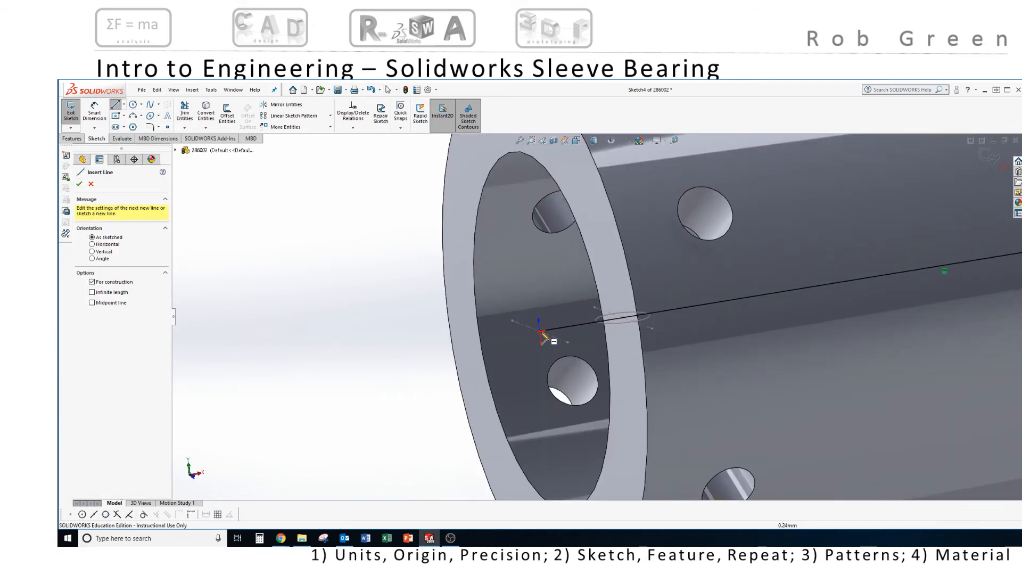
click(540, 332)
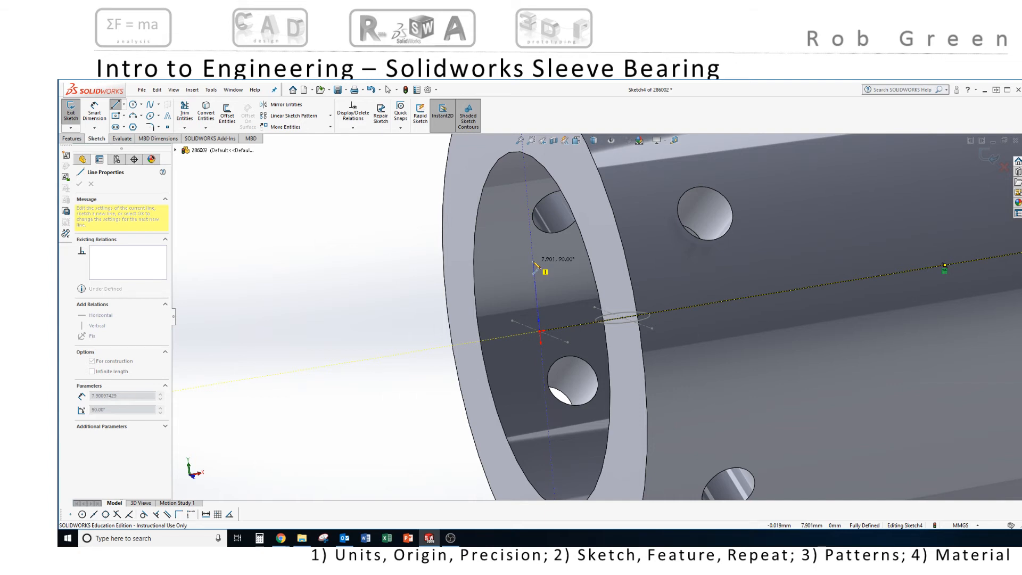
scroll(535, 264, up, 3)
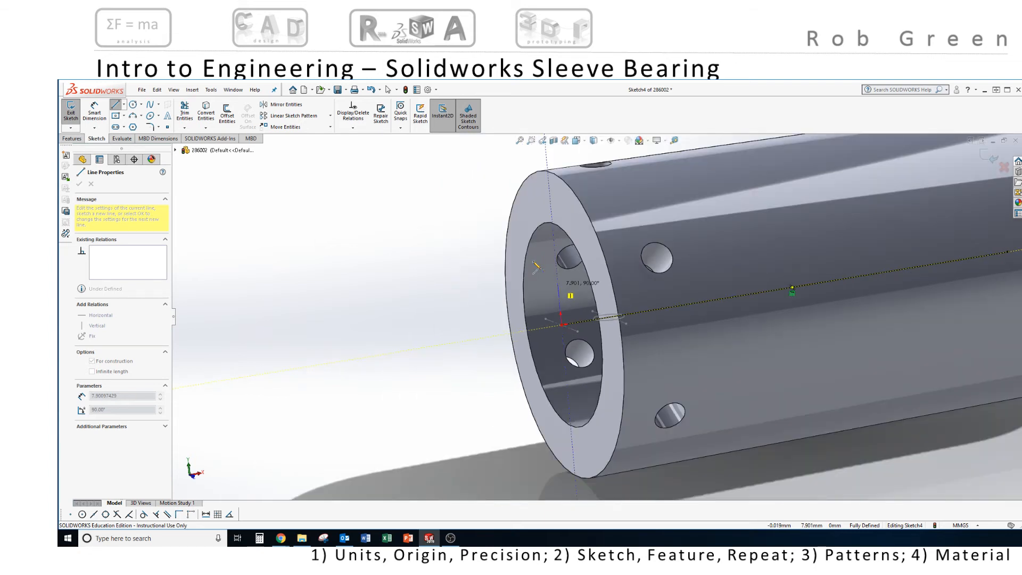
click(551, 196)
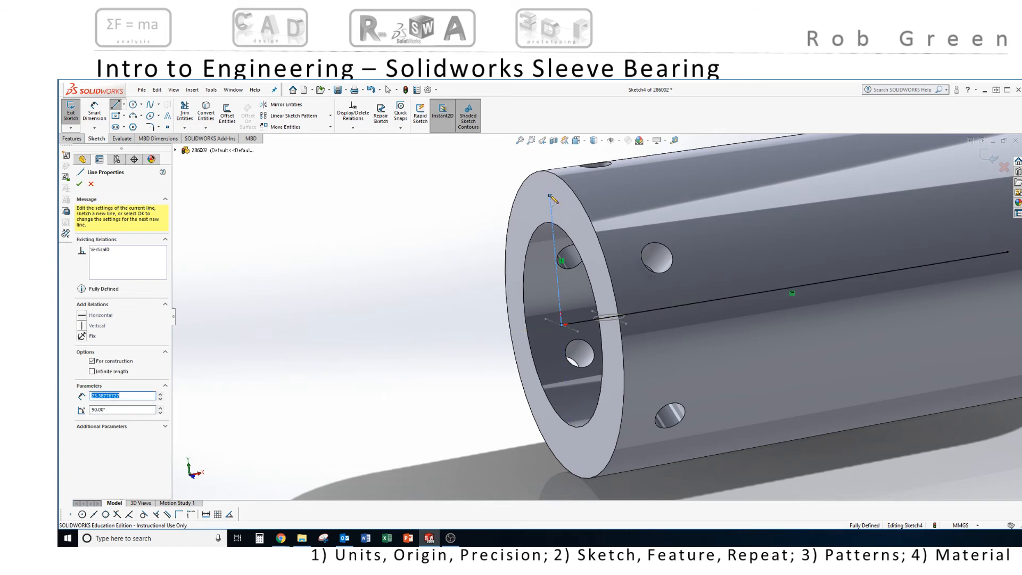
key(Escape)
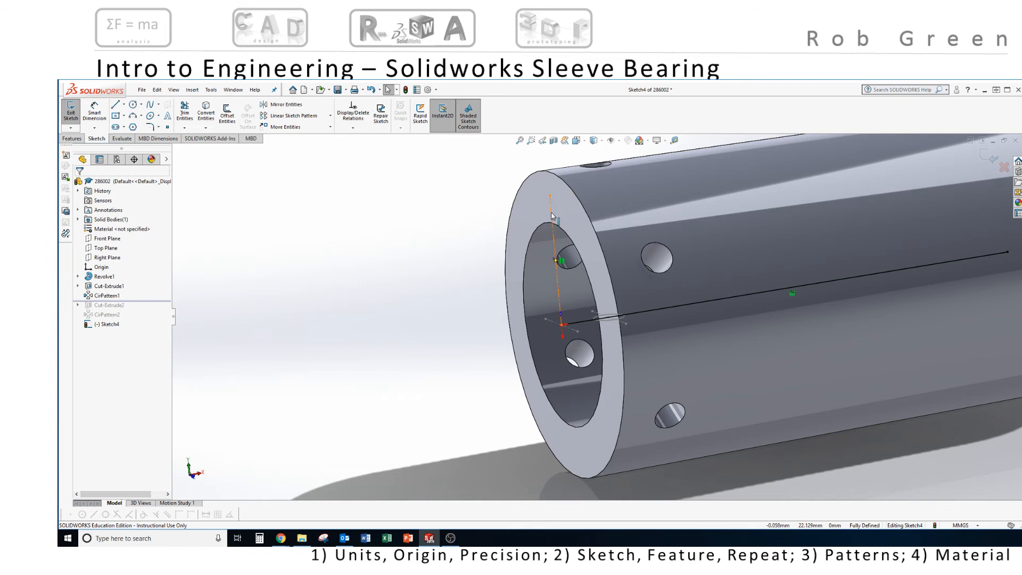
Rotate the vertical centerline by -30 degrees about the origin with Rotate Entities and exit the sketch
click(552, 217)
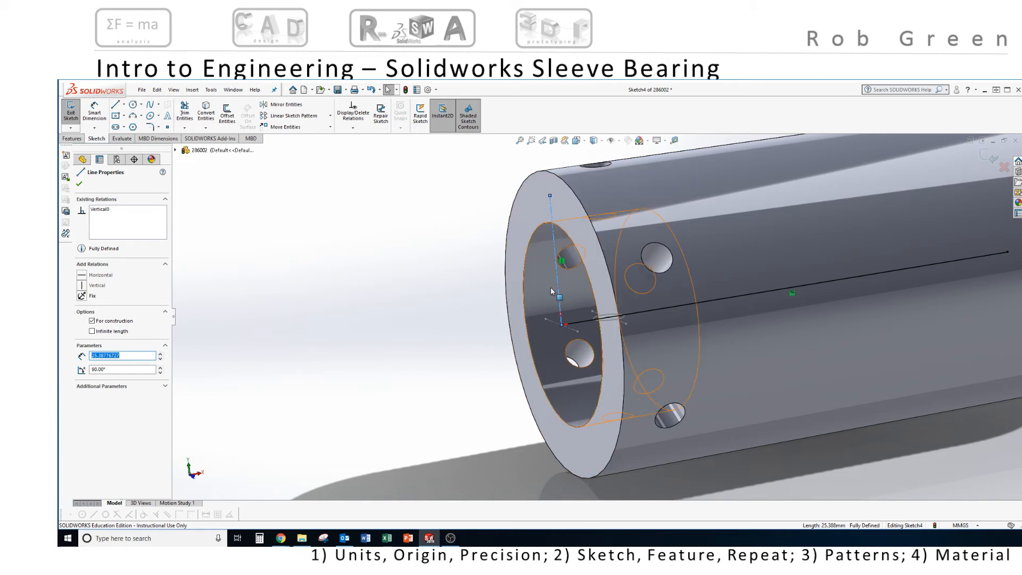
click(330, 128)
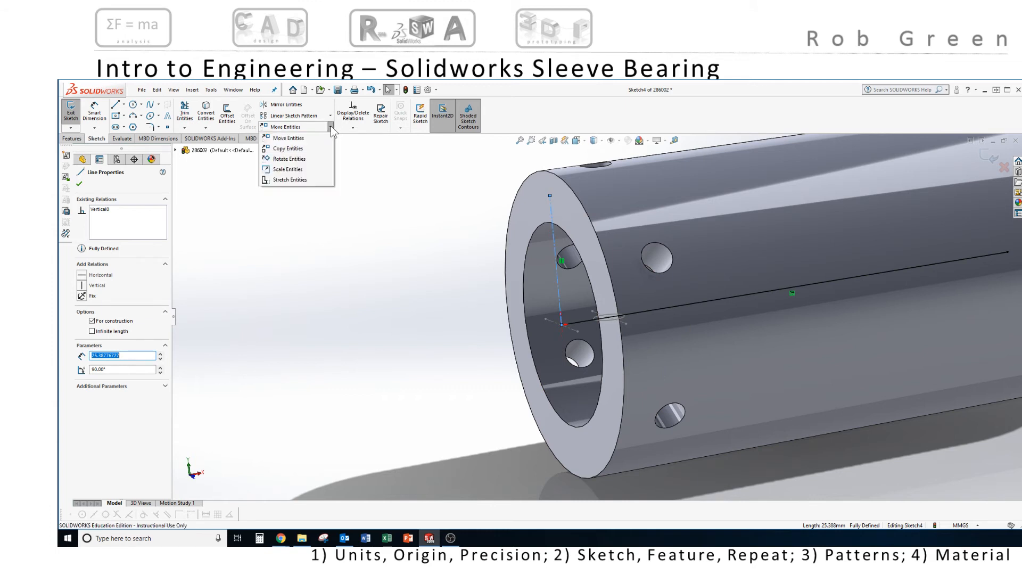
click(296, 159)
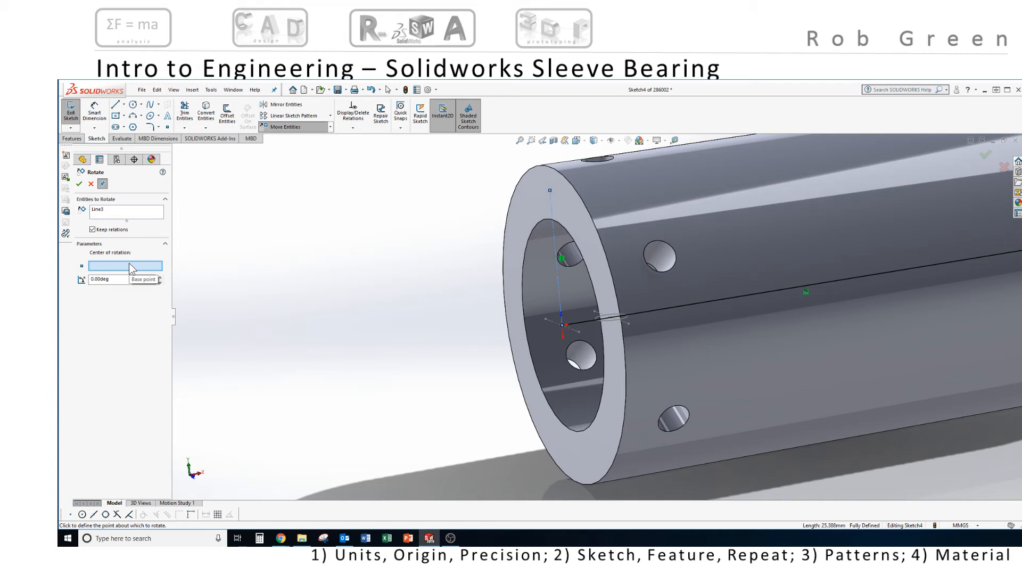
click(561, 325)
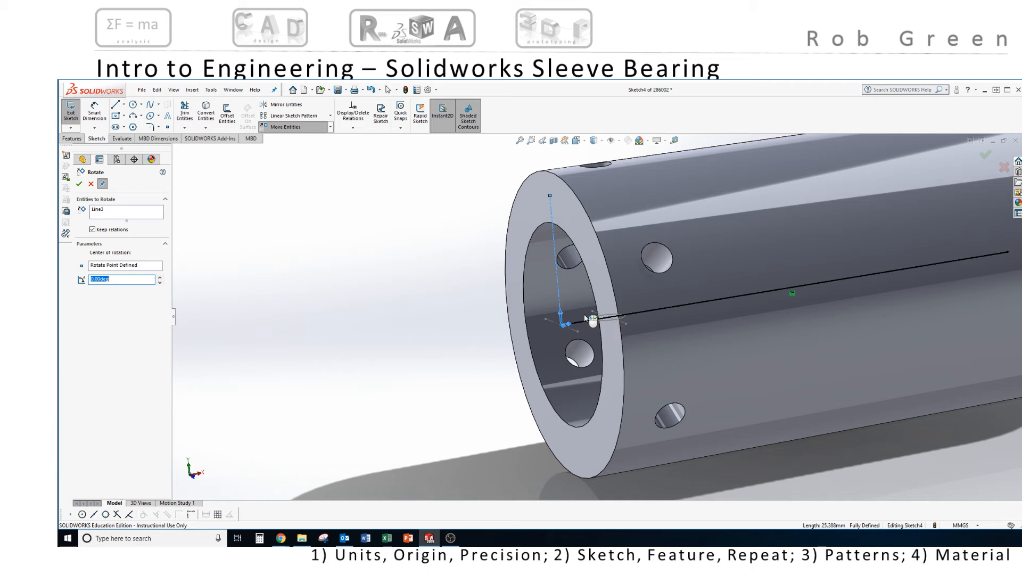
text(-30)
click(79, 185)
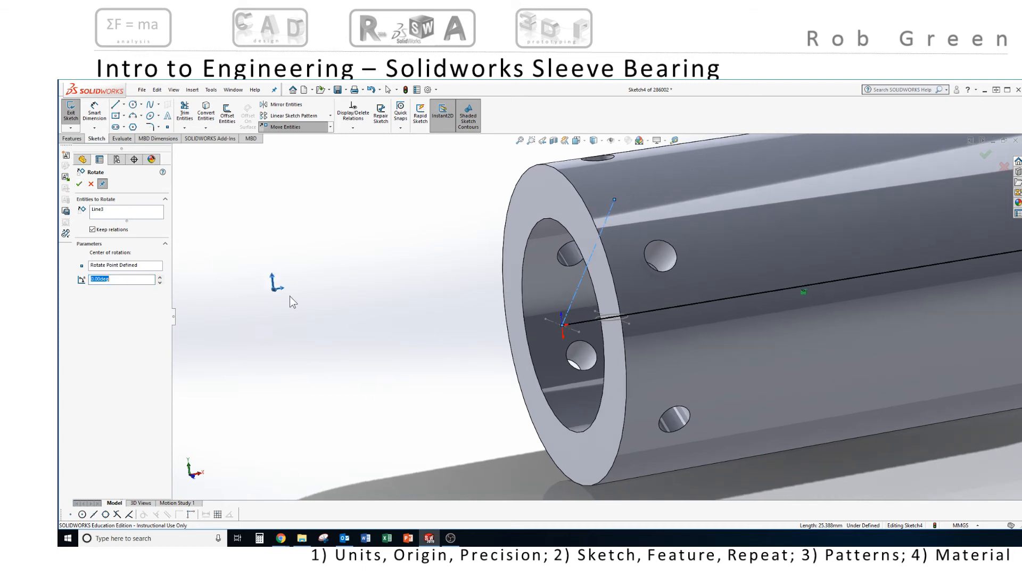
scroll(541, 346, up, 1)
scroll(541, 347, up, 1)
mouse_move(628, 347)
middle_down()
mouse_move(651, 344)
mouse_move(619, 355)
middle_up()
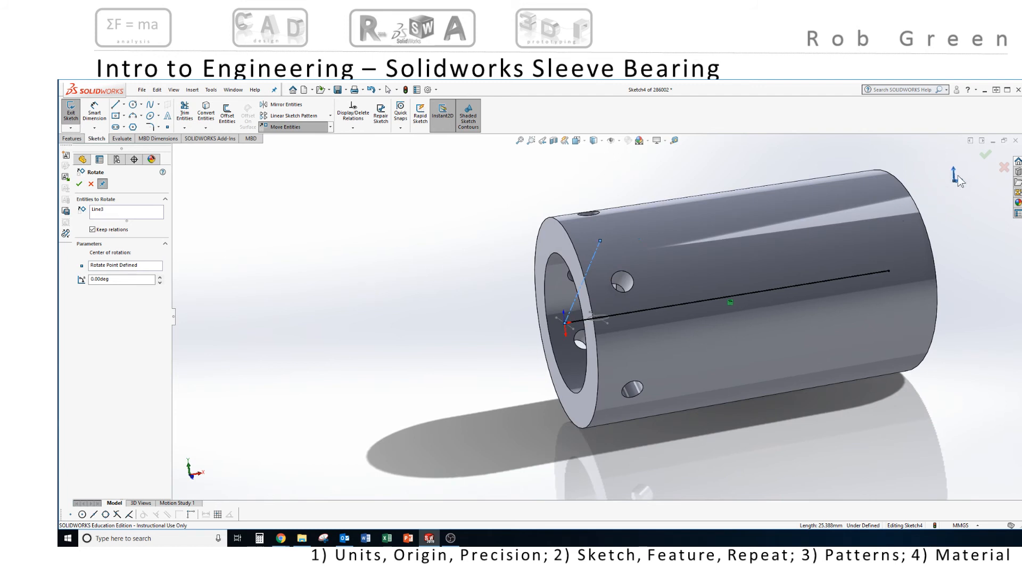
click(986, 158)
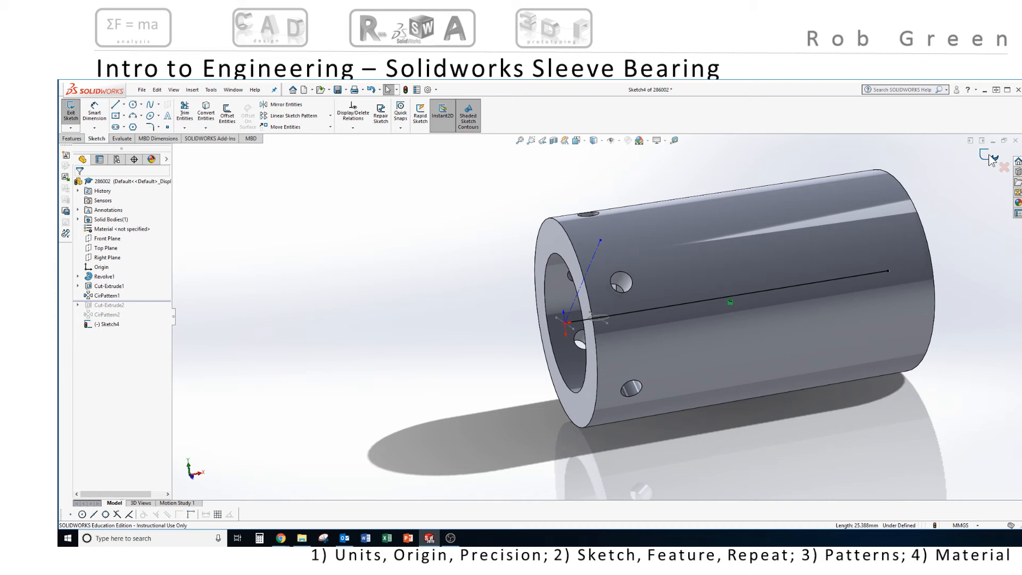
click(990, 159)
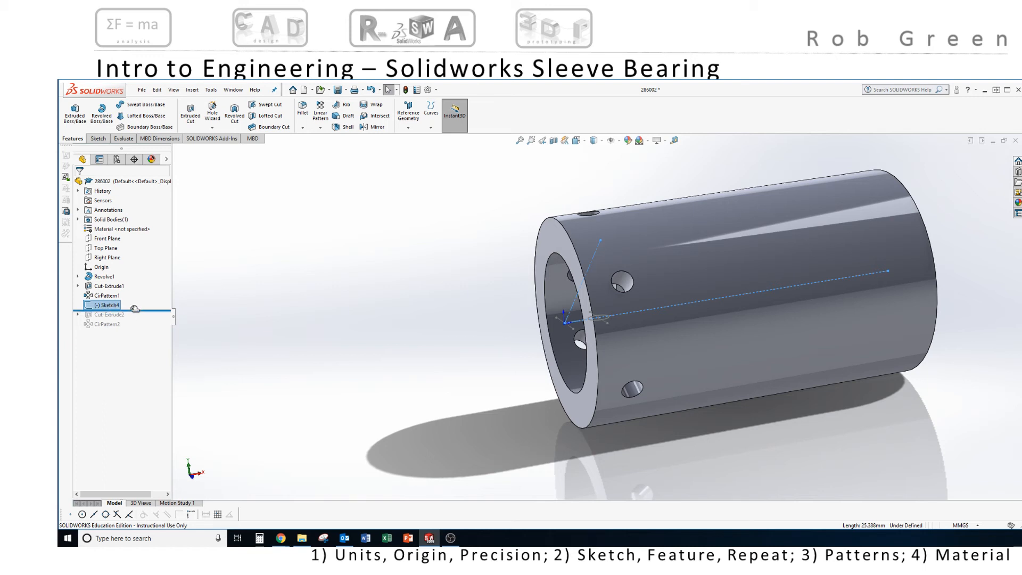
Roll the model forward past CirPattern2 and open the definition of Cut-Extrude2 for editing
drag(135, 309, 130, 334)
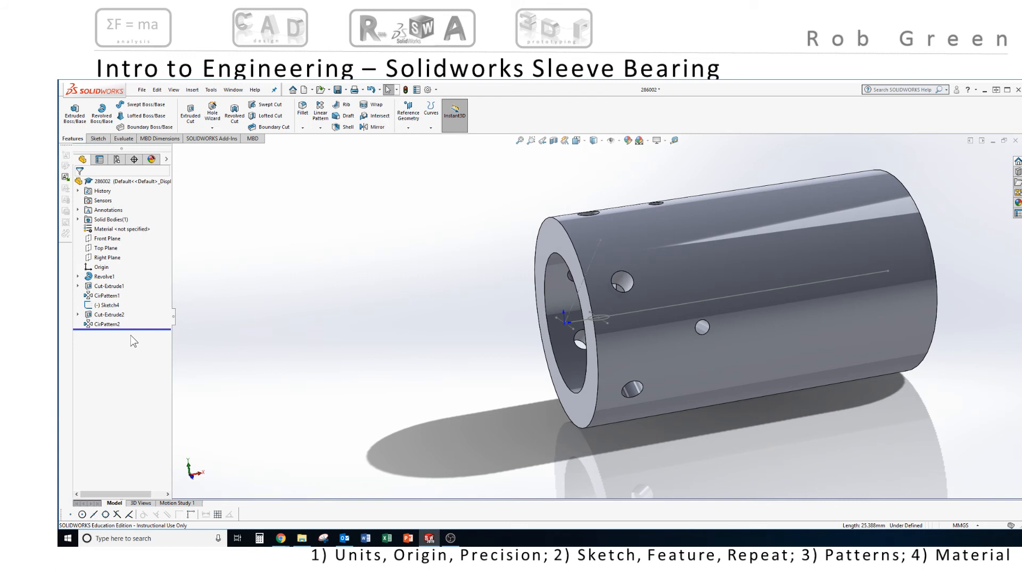
click(118, 314)
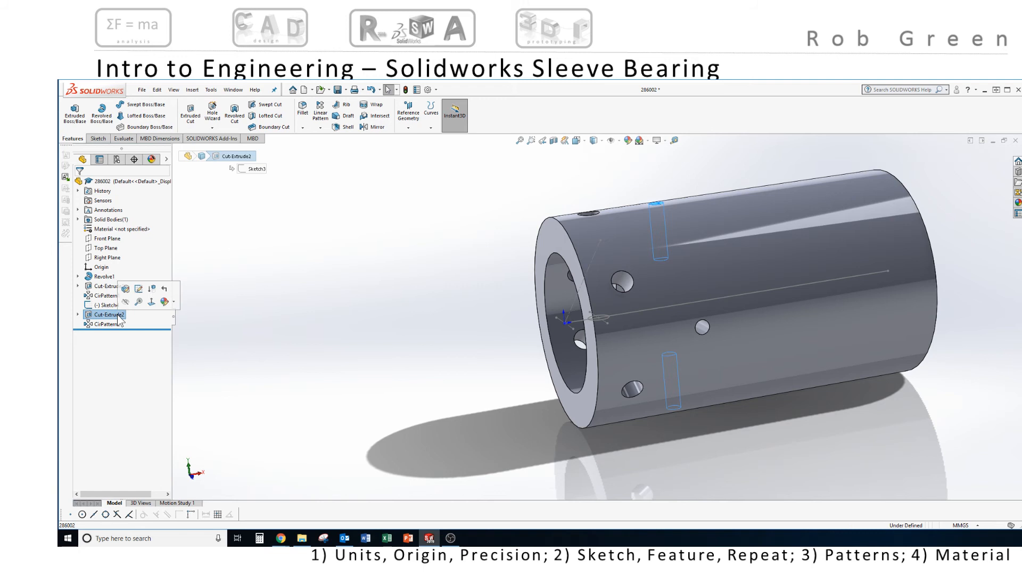
click(125, 290)
click(126, 291)
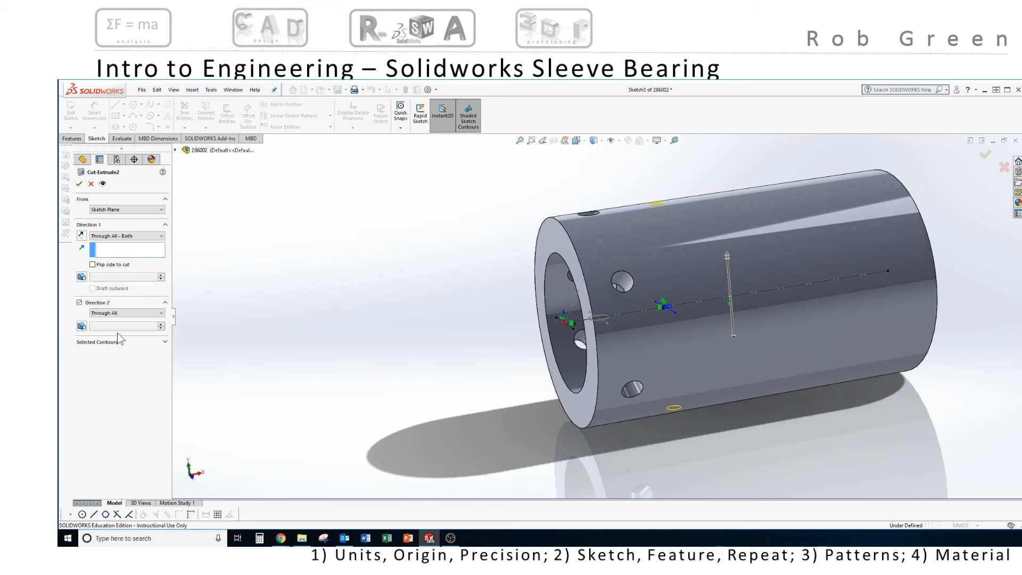
Set Direction 1 of the small hole cut to Through All and disable Direction 2
click(158, 237)
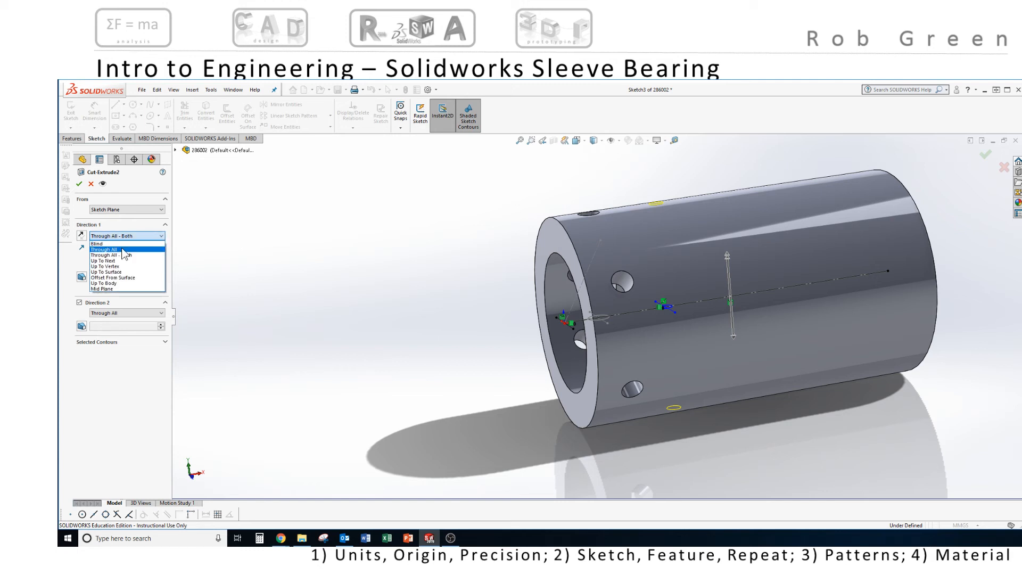
click(124, 250)
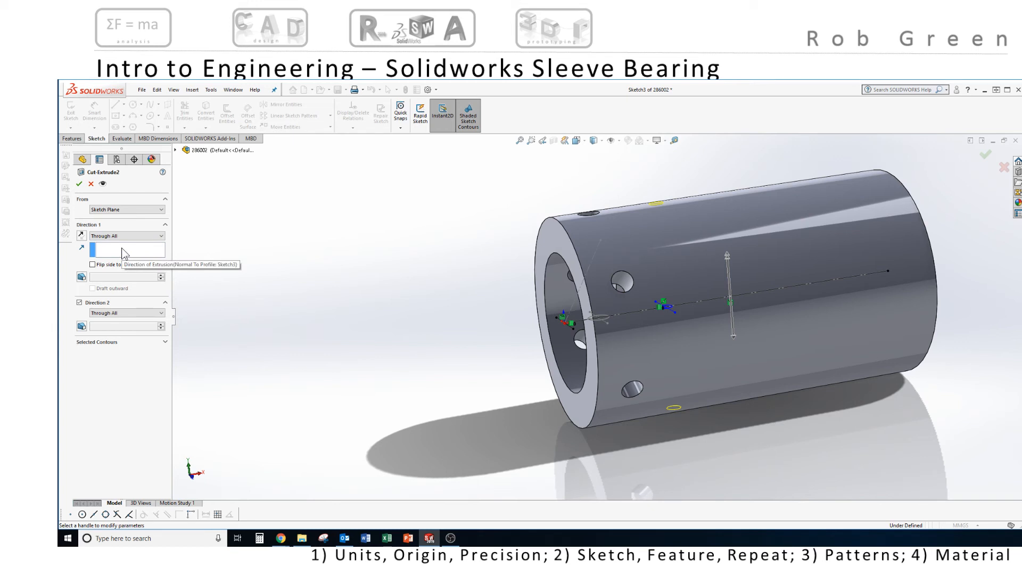
click(124, 253)
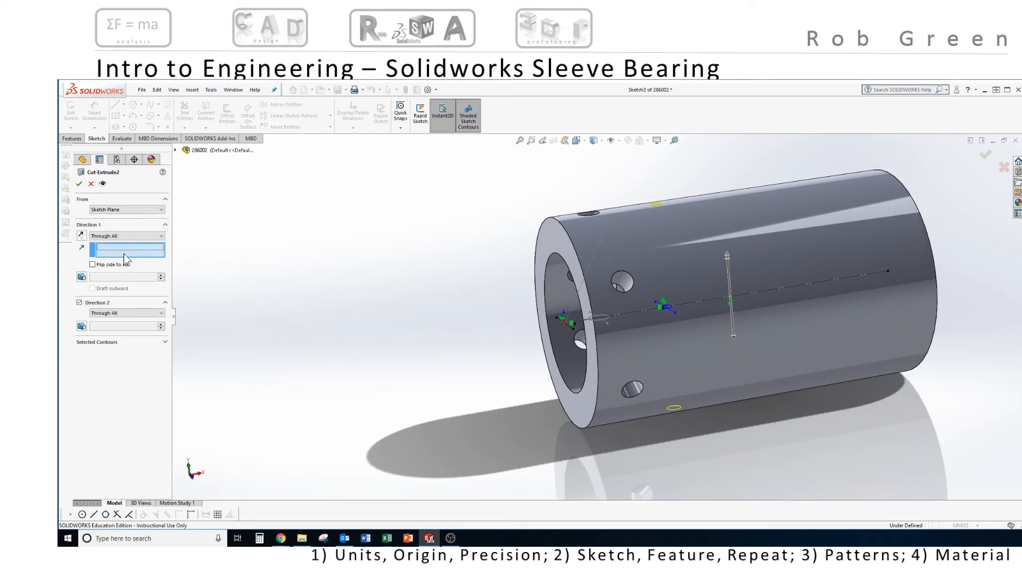
click(143, 237)
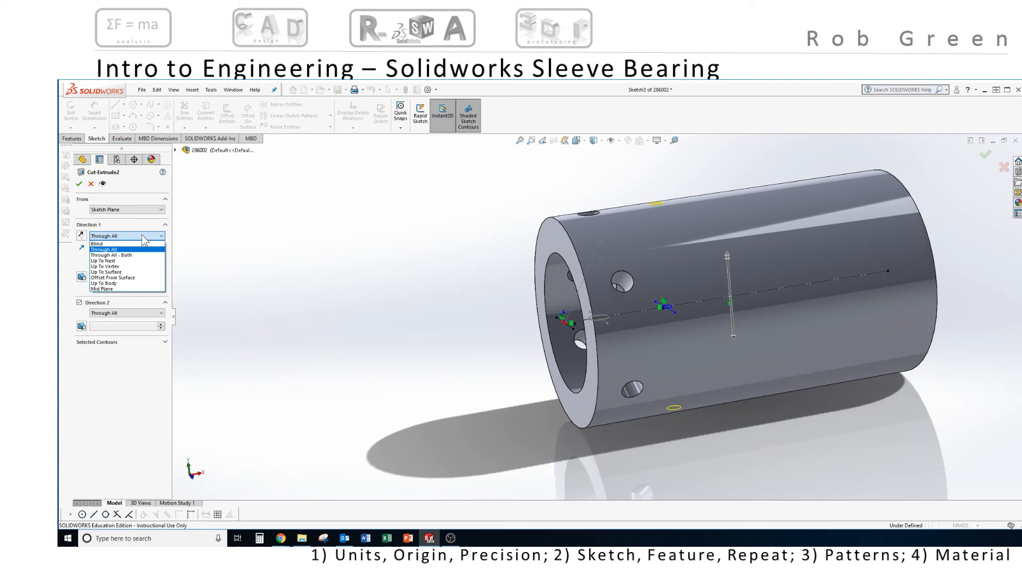
click(143, 236)
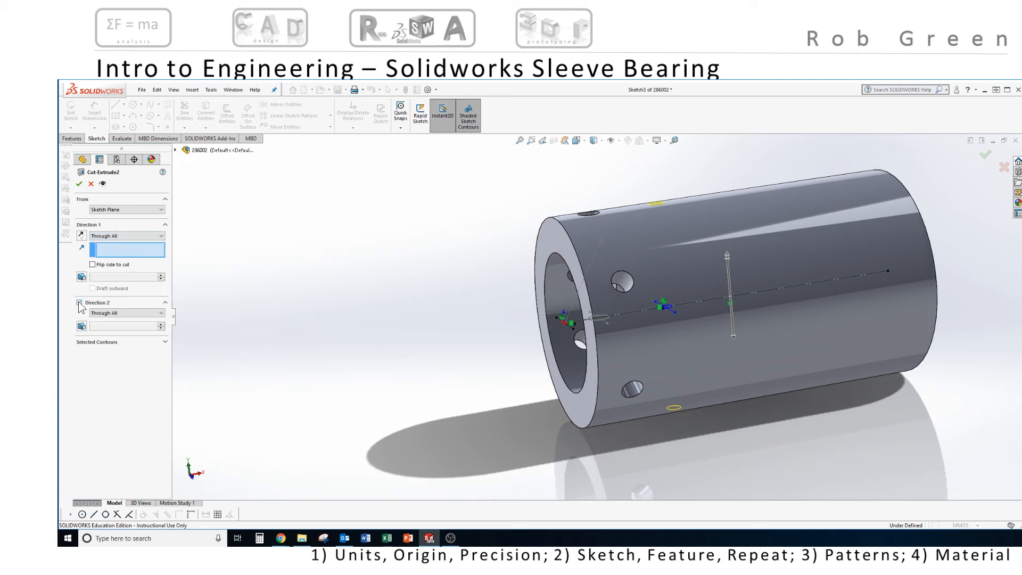
click(80, 302)
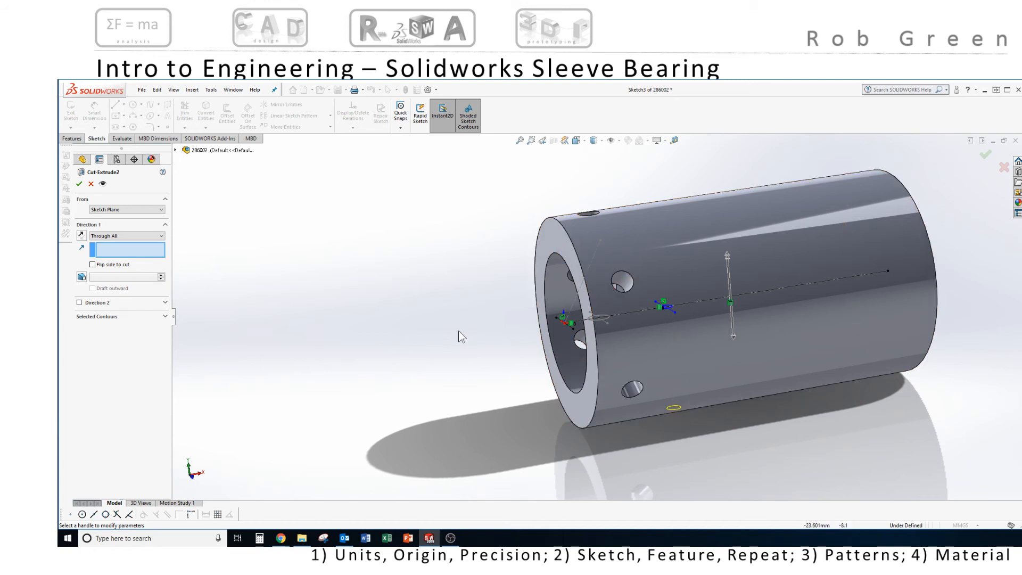
Direct the small hole cut along the angled centerline of Sketch4, reverse its direction and accept the feature
click(114, 250)
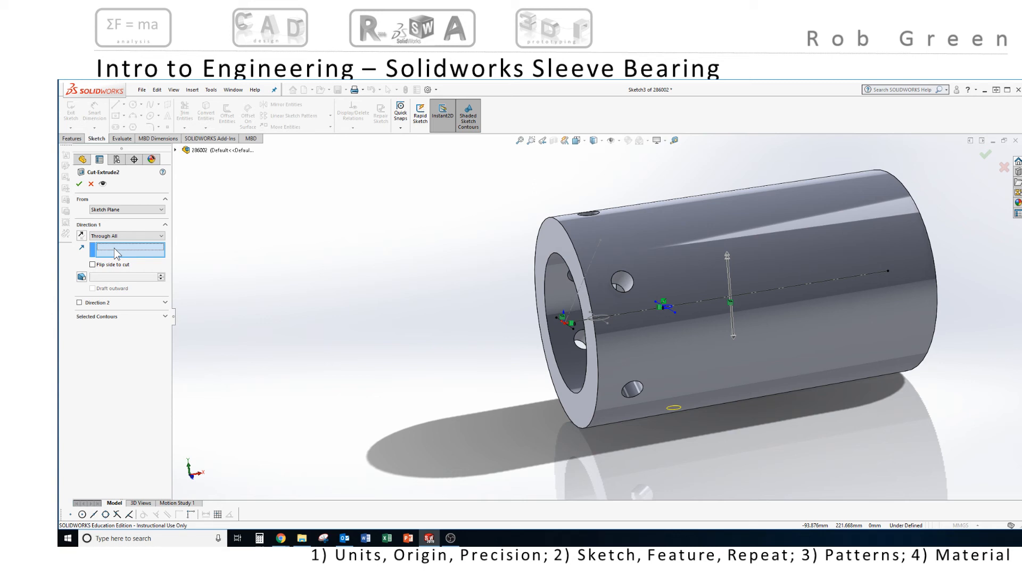
click(591, 267)
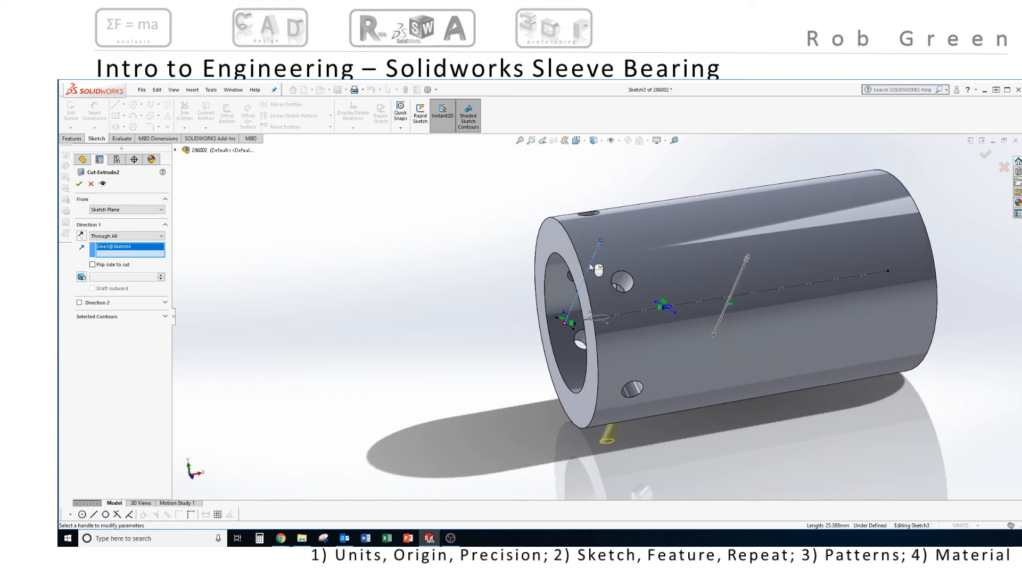
middle_drag(590, 267, 616, 289)
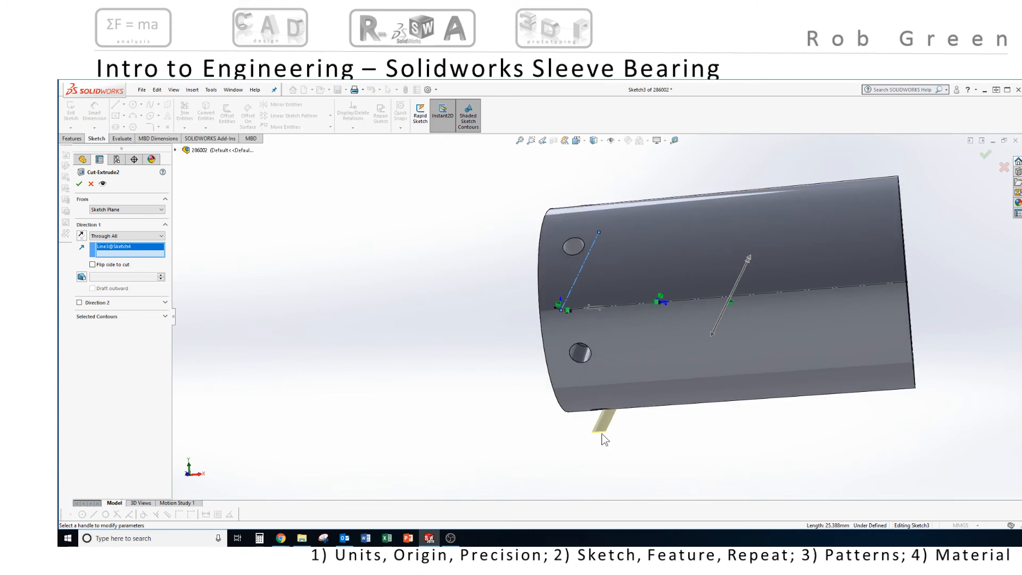
middle_drag(603, 430, 615, 436)
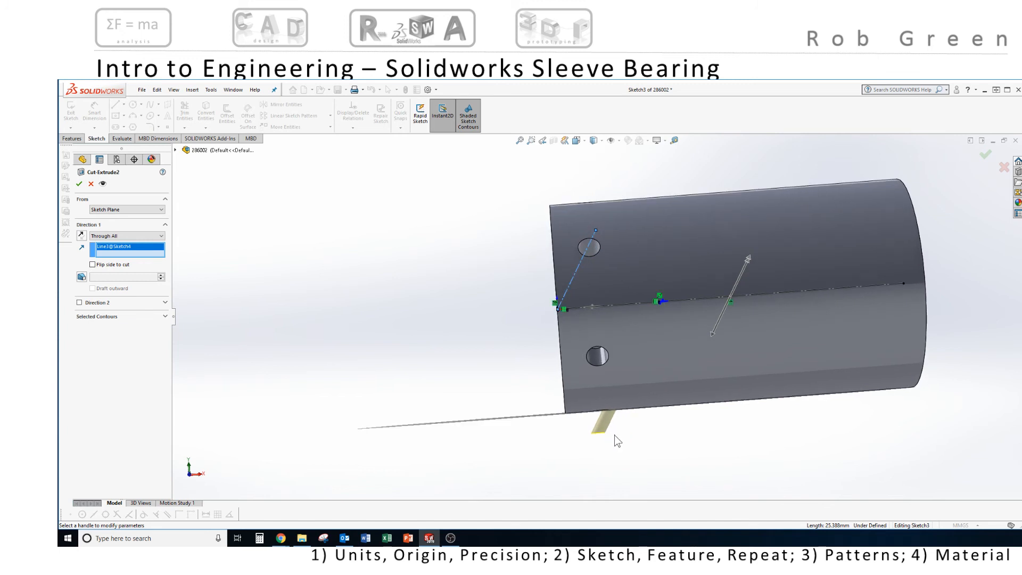
click(81, 237)
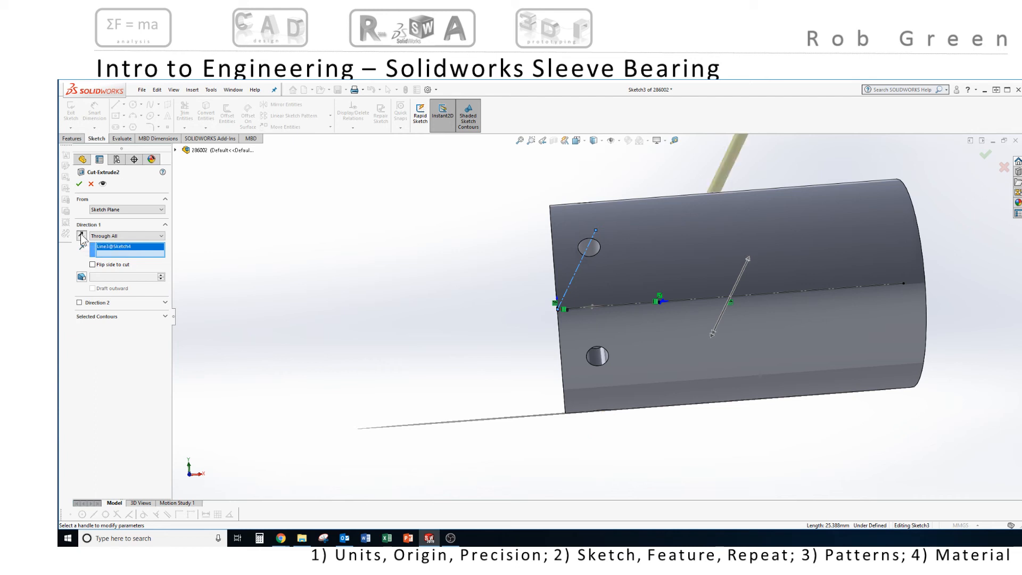
middle_drag(553, 302, 715, 304)
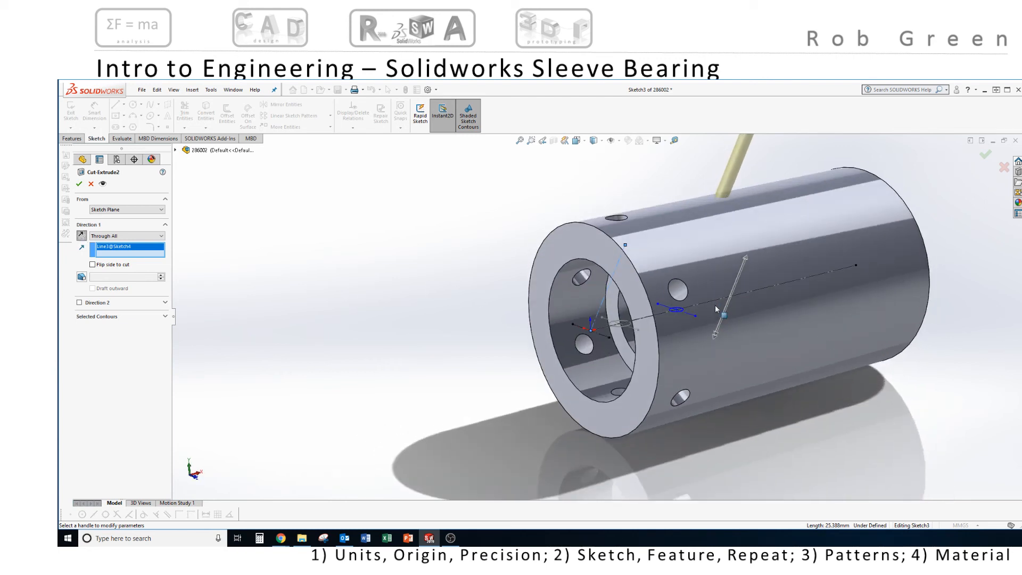
click(79, 184)
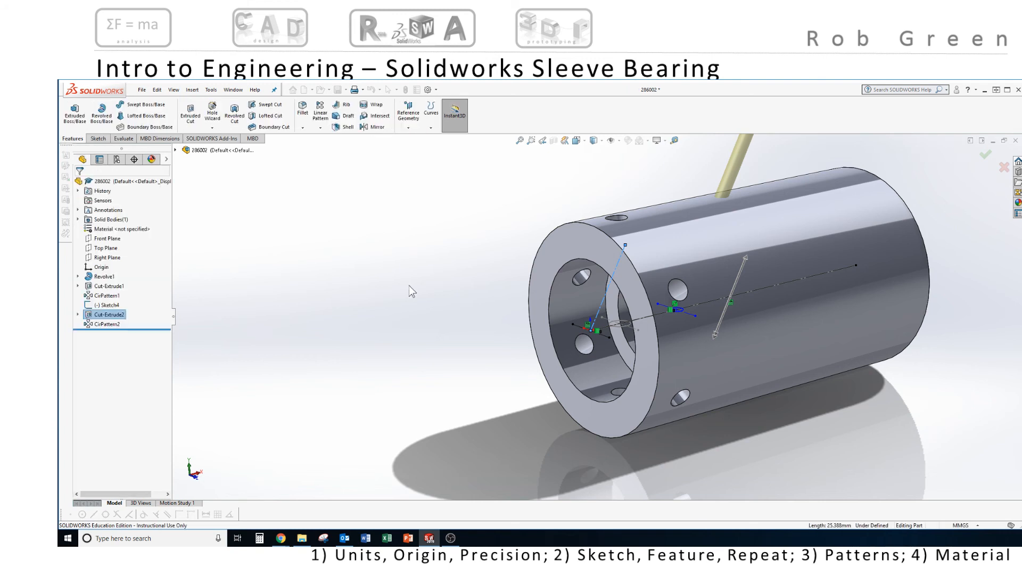
Examine the angled holes of CirPattern2 around the sleeve from several viewpoints
scroll(472, 298, up, 2)
mouse_move(473, 299)
middle_down()
mouse_move(463, 176)
mouse_move(543, 298)
mouse_move(532, 266)
mouse_move(473, 271)
mouse_move(445, 178)
mouse_move(468, 318)
mouse_move(454, 319)
middle_up()
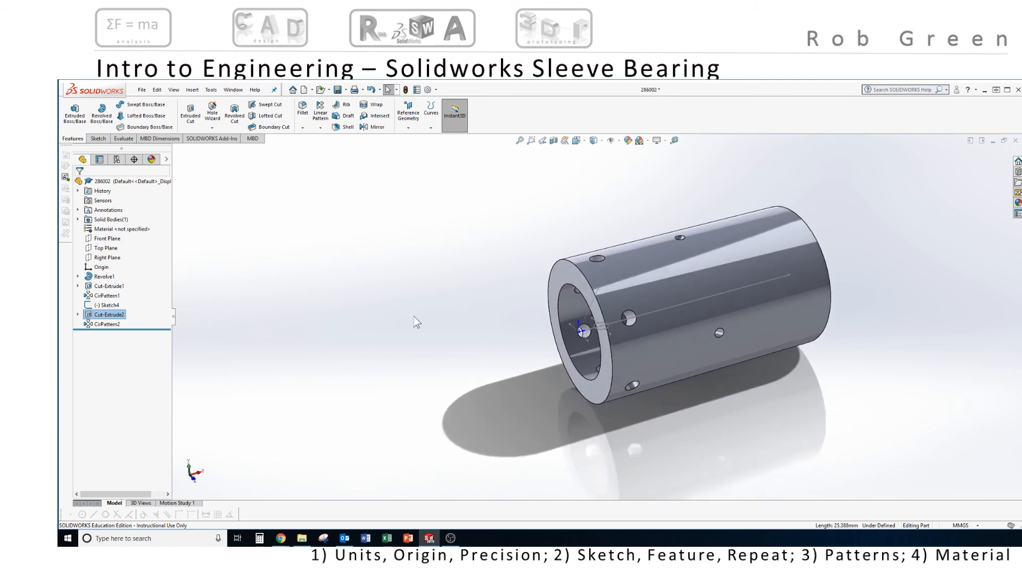
click(107, 324)
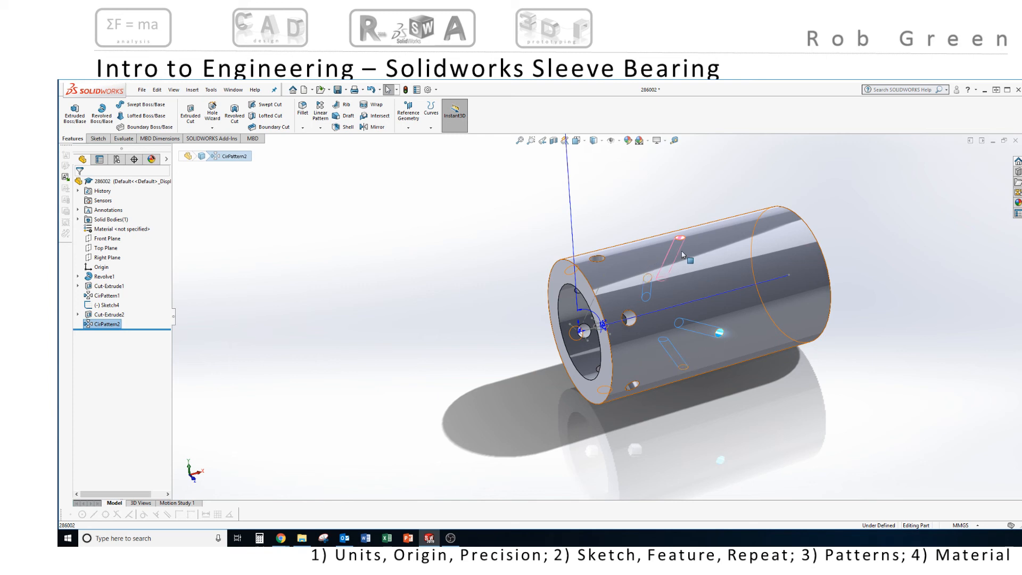
middle_drag(706, 307, 710, 270)
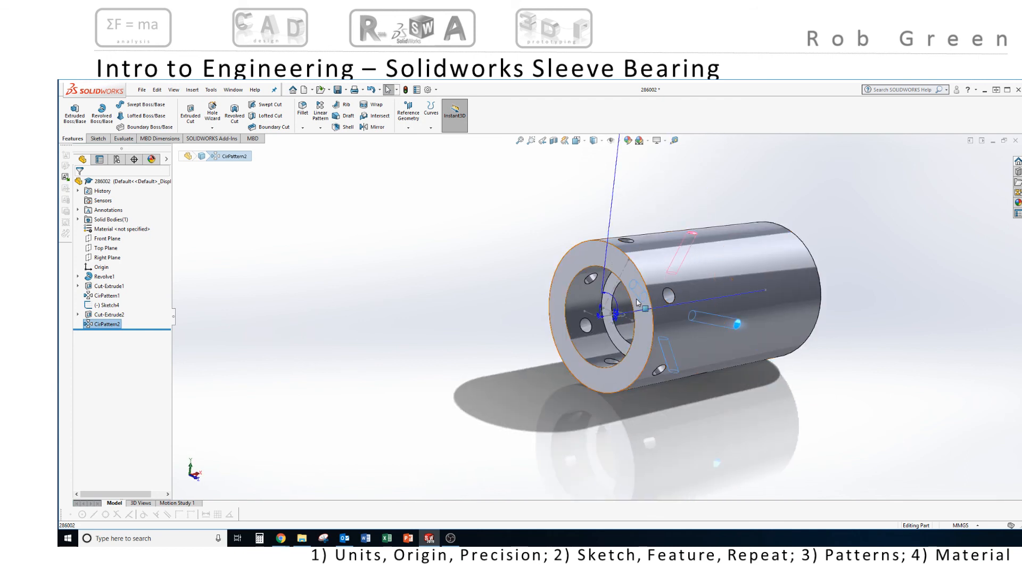
middle_drag(730, 322, 713, 293)
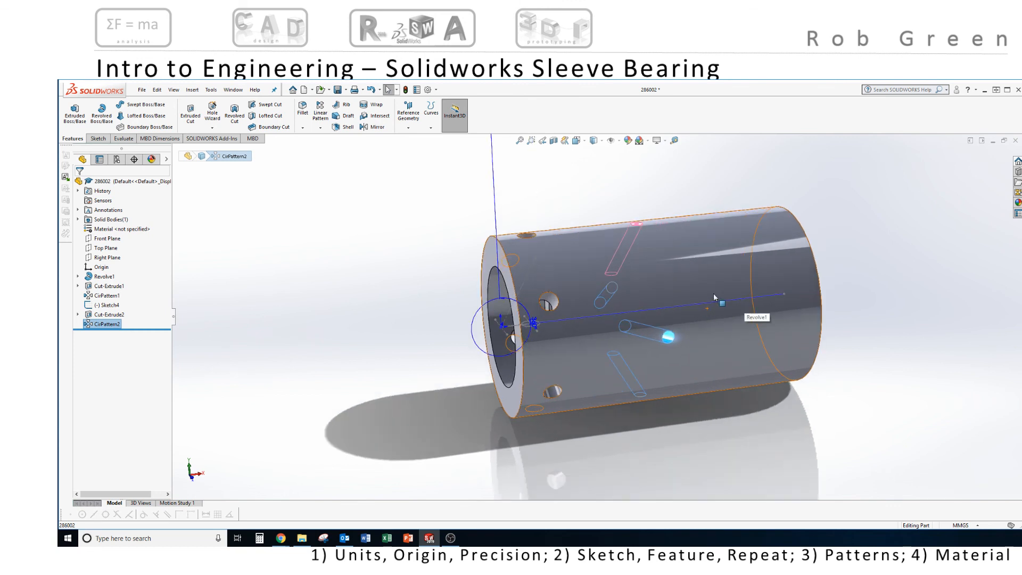
click(340, 274)
scroll(362, 289, up, 2)
middle_drag(400, 304, 390, 272)
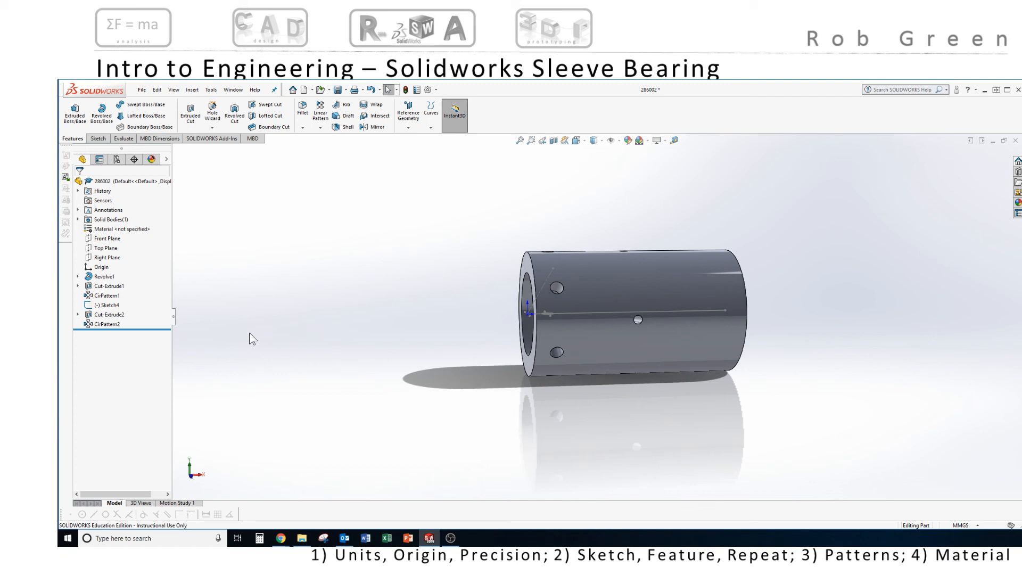
Assign Tin Bearing Bronze from the Copper Alloys category as the sleeve's material
click(122, 230)
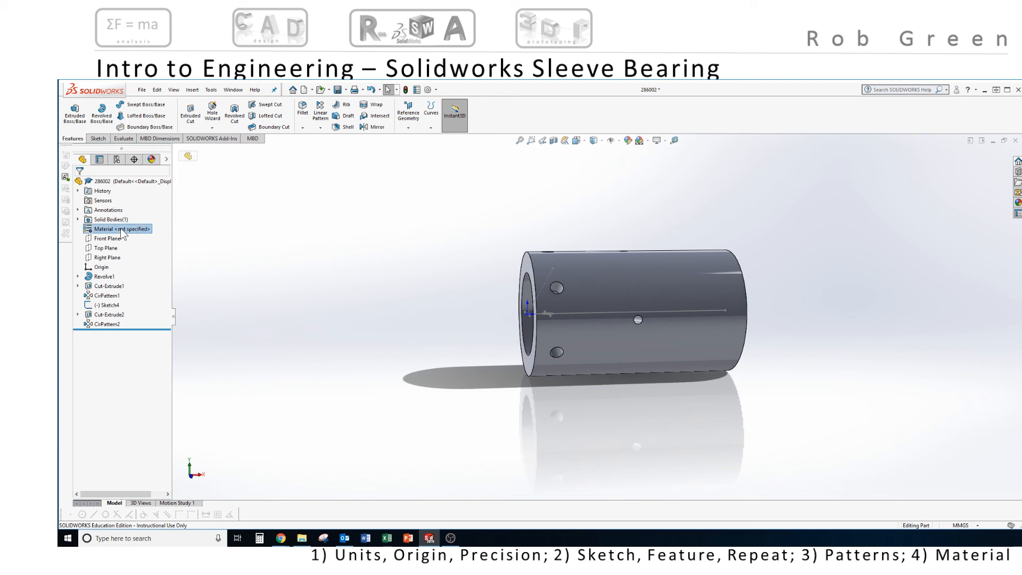
right_click(122, 230)
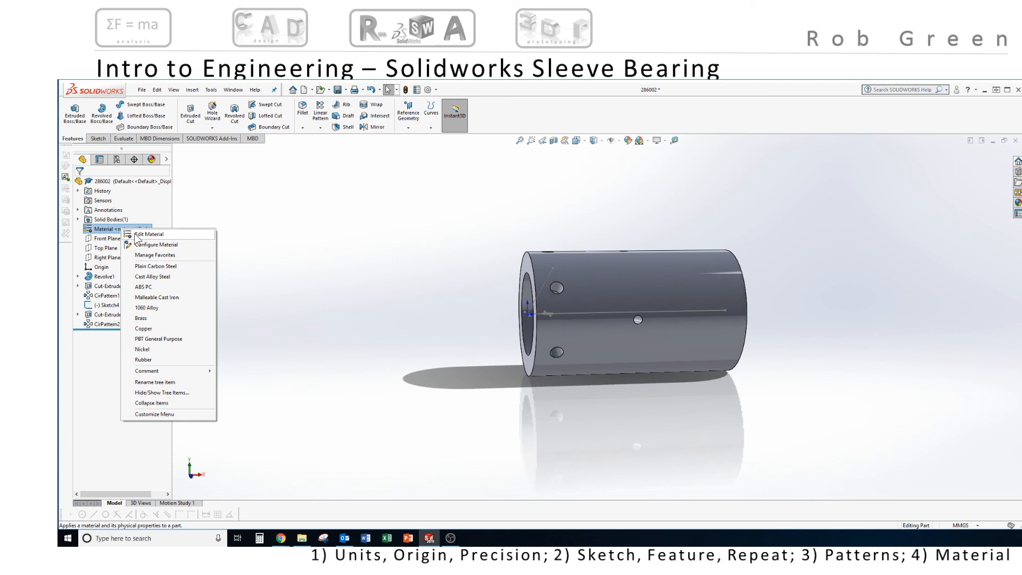
click(137, 235)
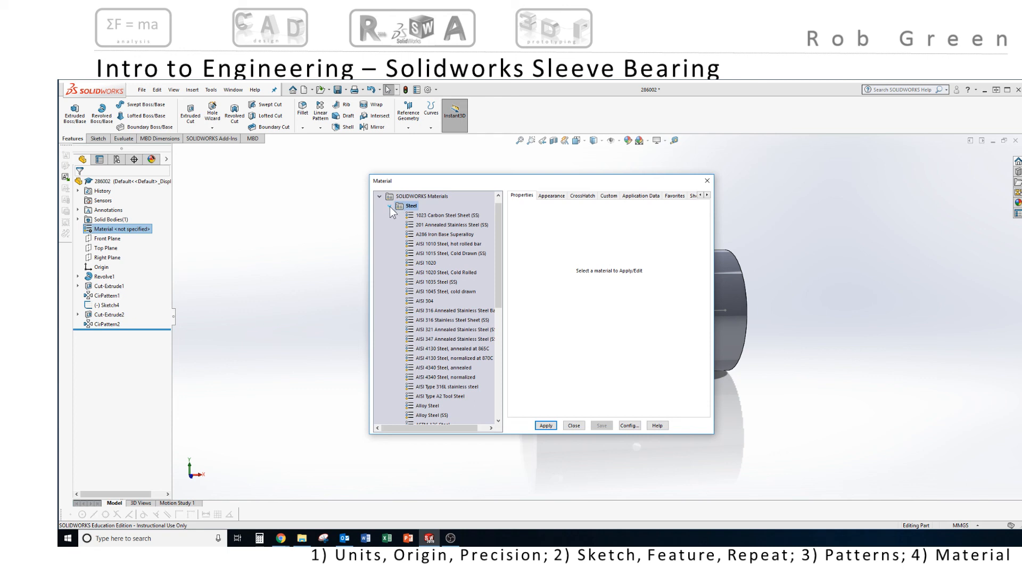
click(390, 207)
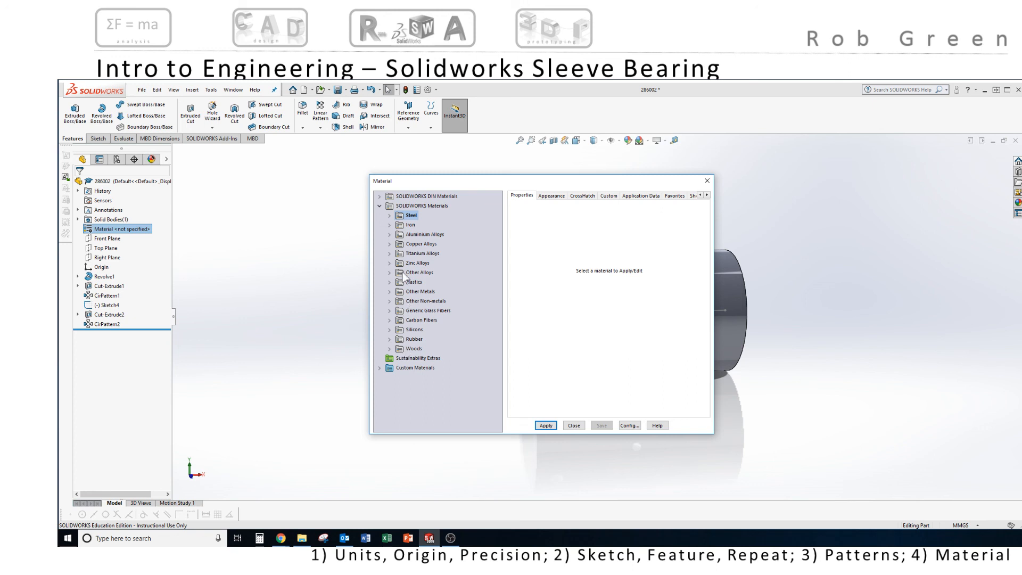
click(389, 243)
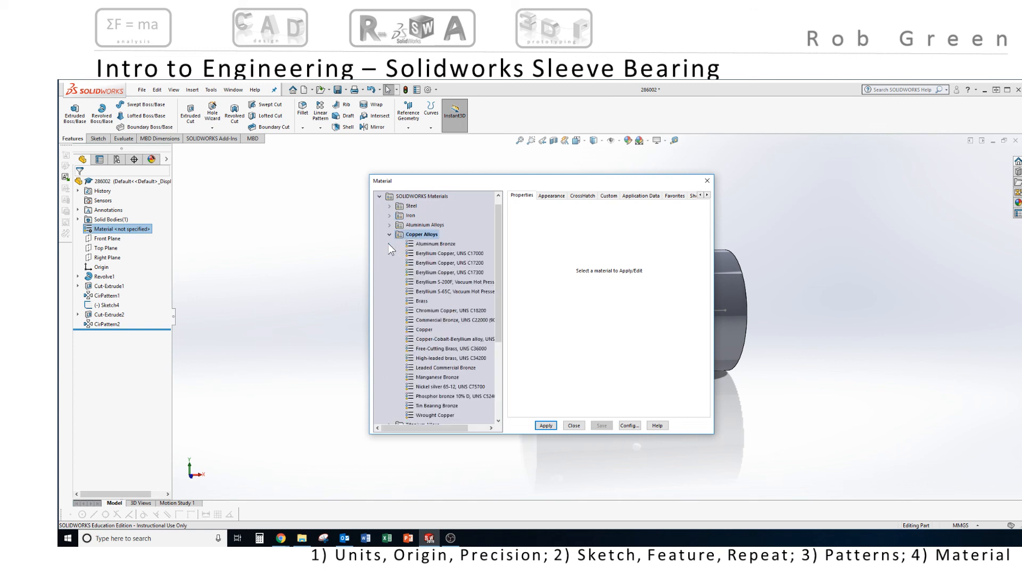
scroll(427, 296, down, 2)
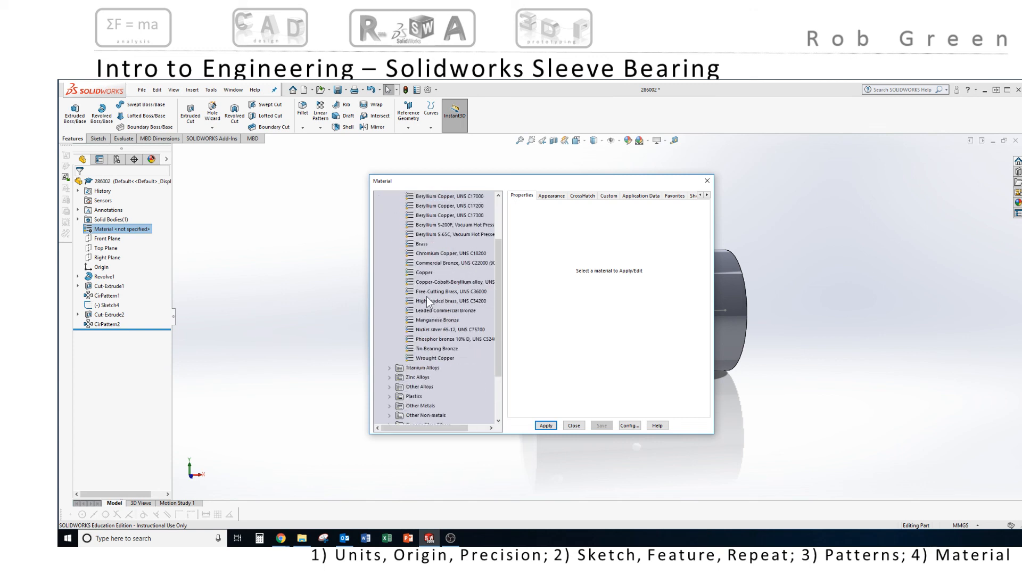
click(435, 348)
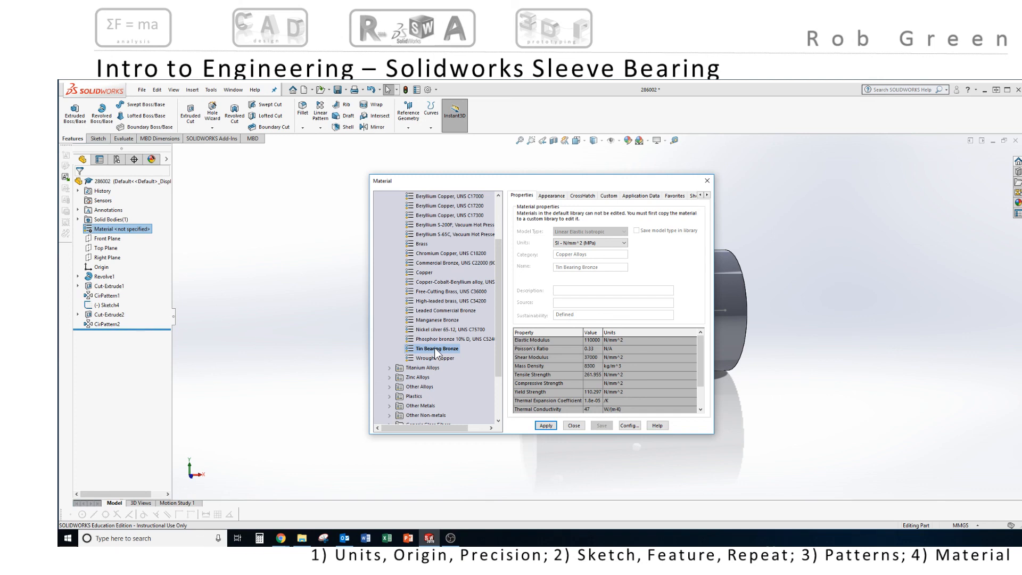
click(547, 427)
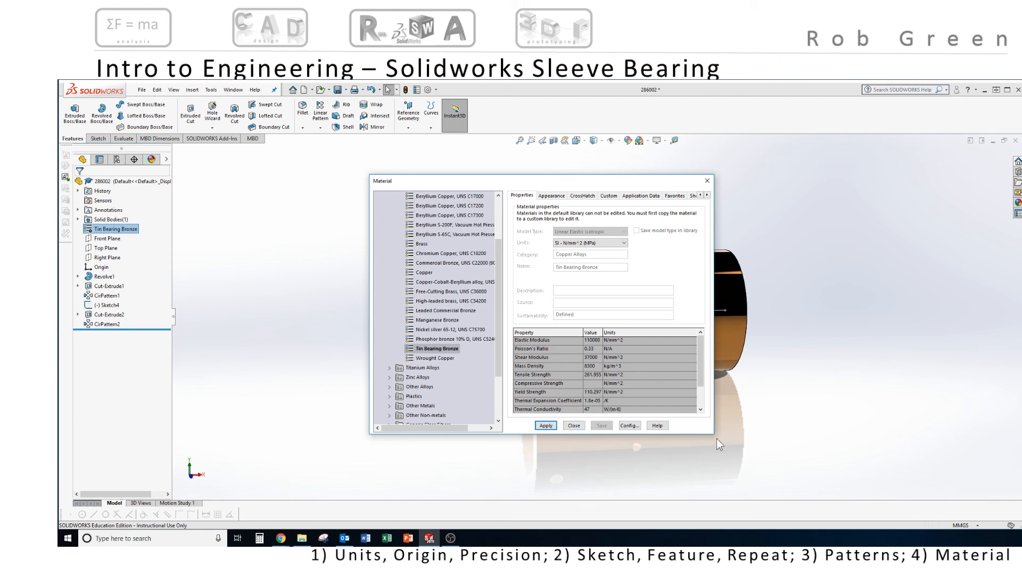
Review the material properties of Tin Bearing Bronze, close the material settings and inspect the sleeve's appearance
drag(645, 181, 504, 160)
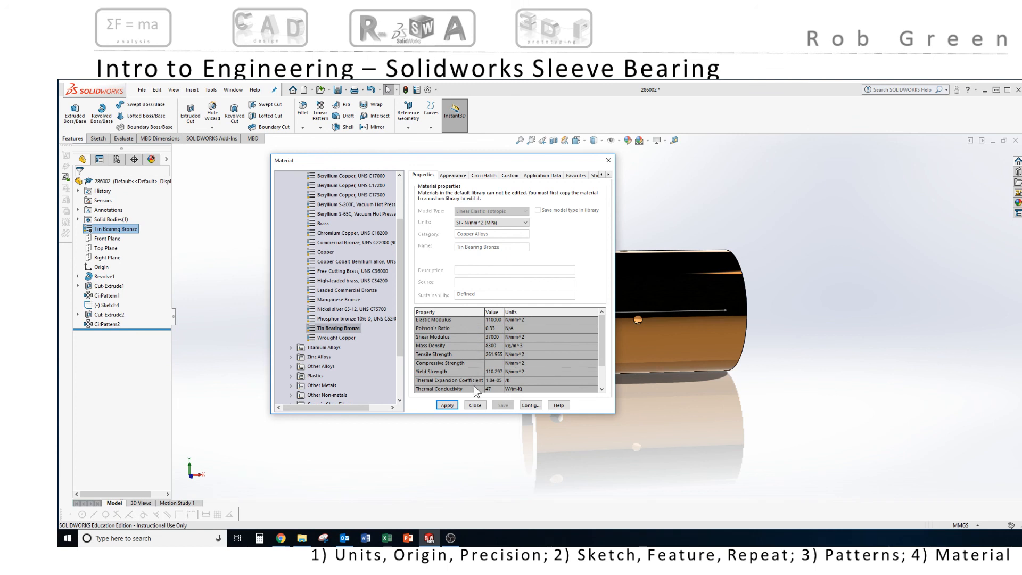
mouse_move(338, 331)
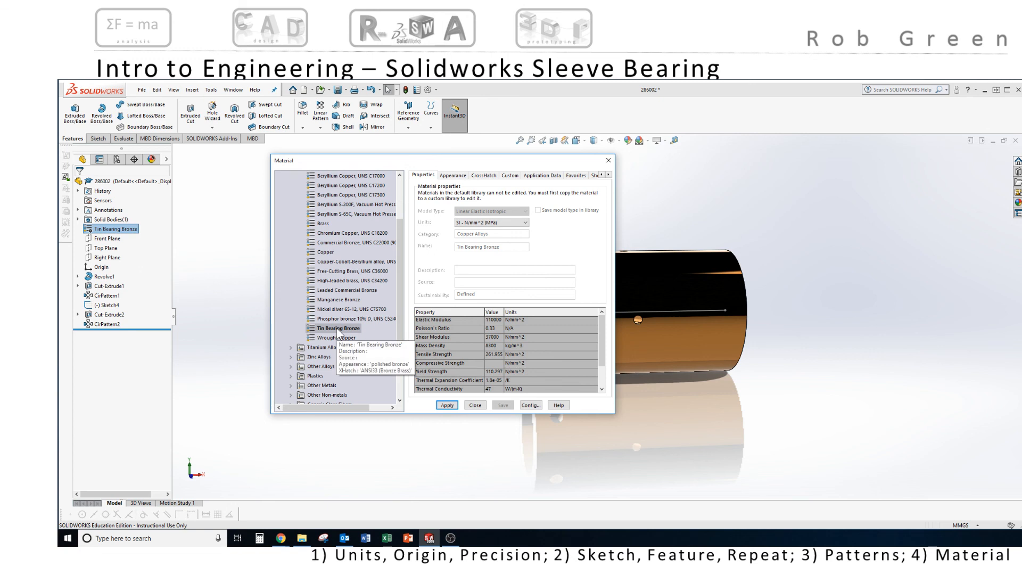
drag(604, 357, 603, 377)
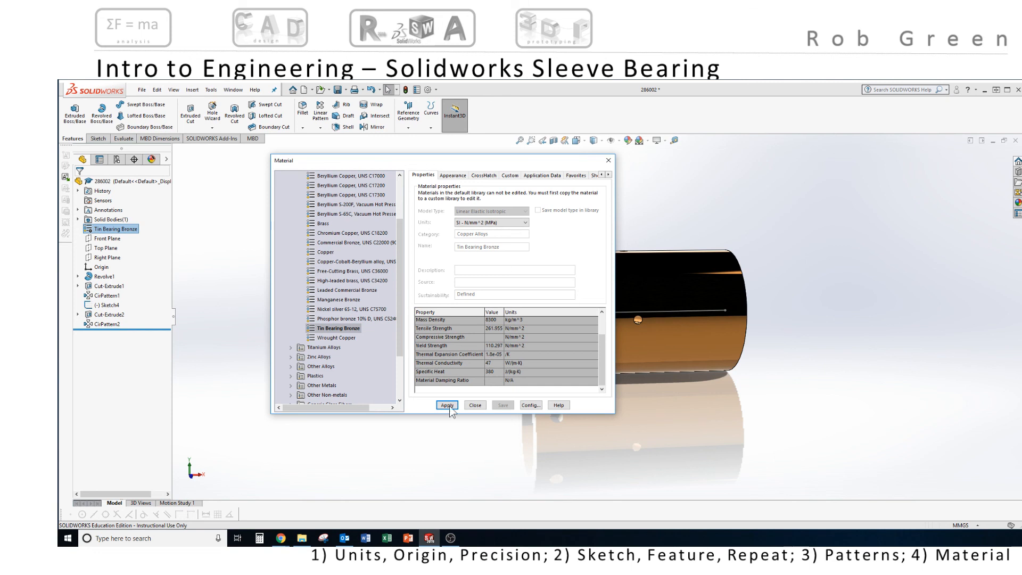
click(472, 407)
click(472, 405)
middle_drag(533, 348, 554, 375)
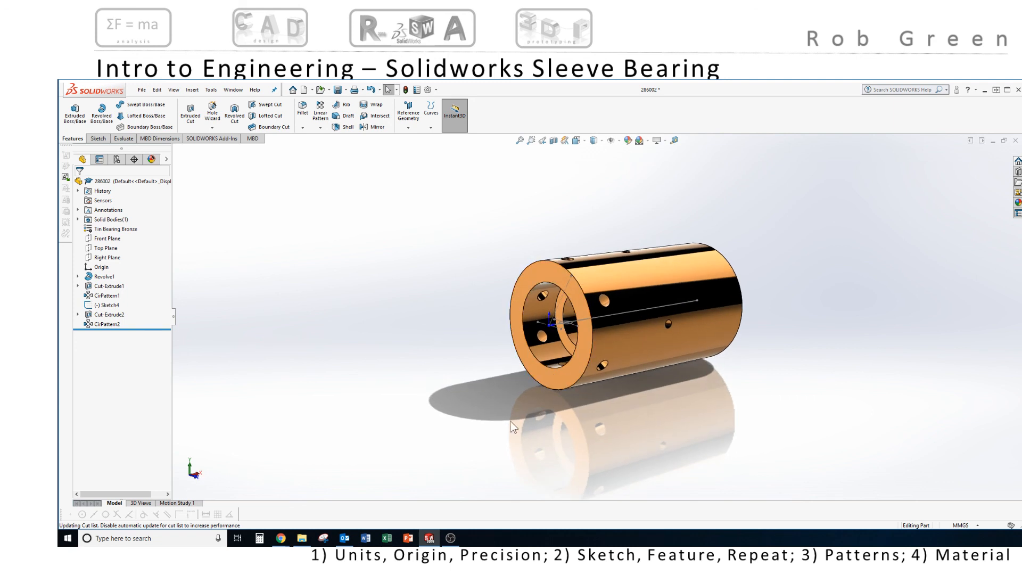